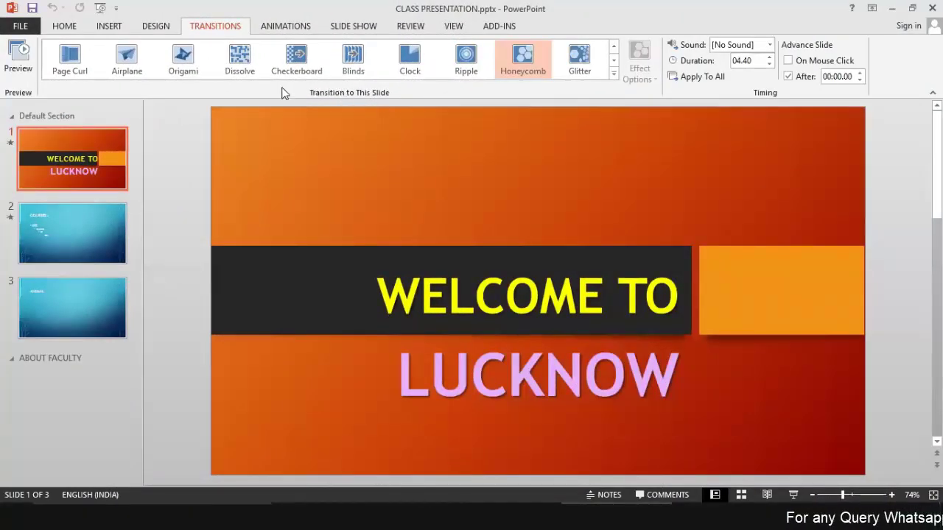
Select the WELCOME TO title under Animations and browse the effects gallery and Effect Options without changes
click(288, 30)
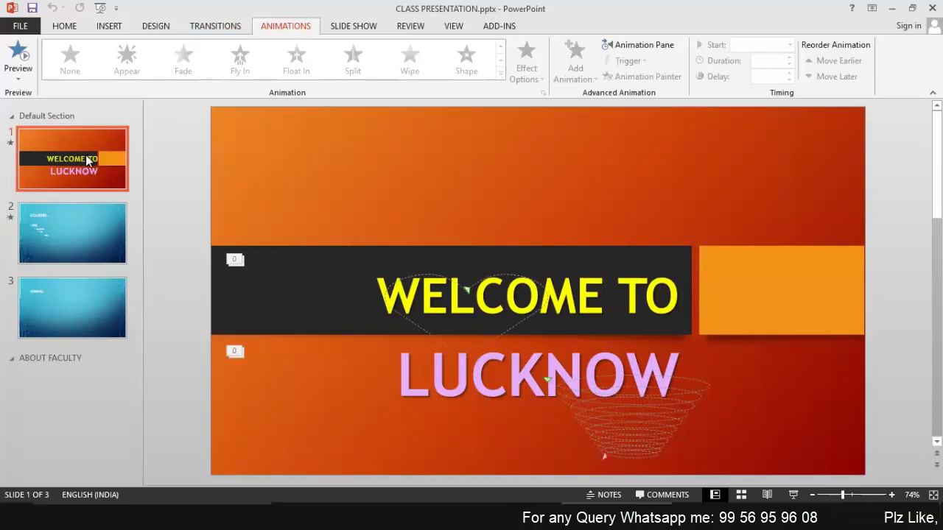
click(585, 294)
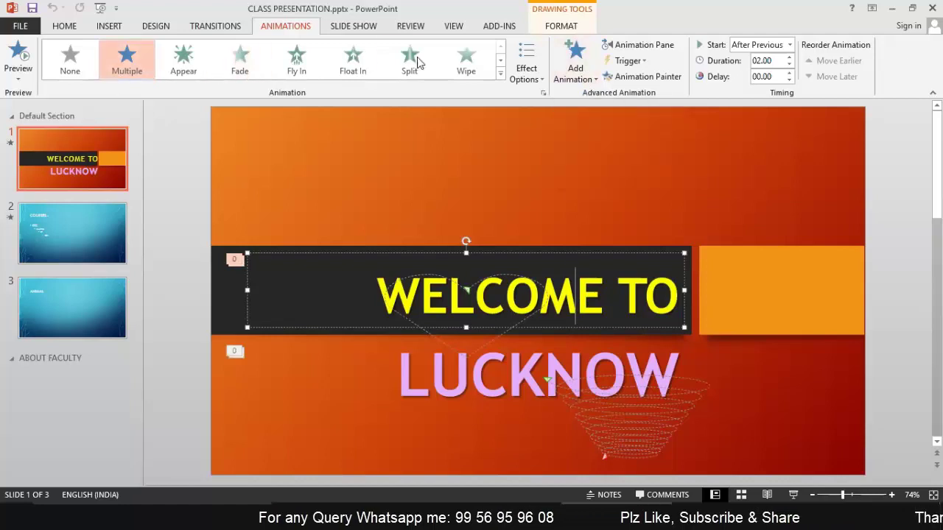
click(500, 74)
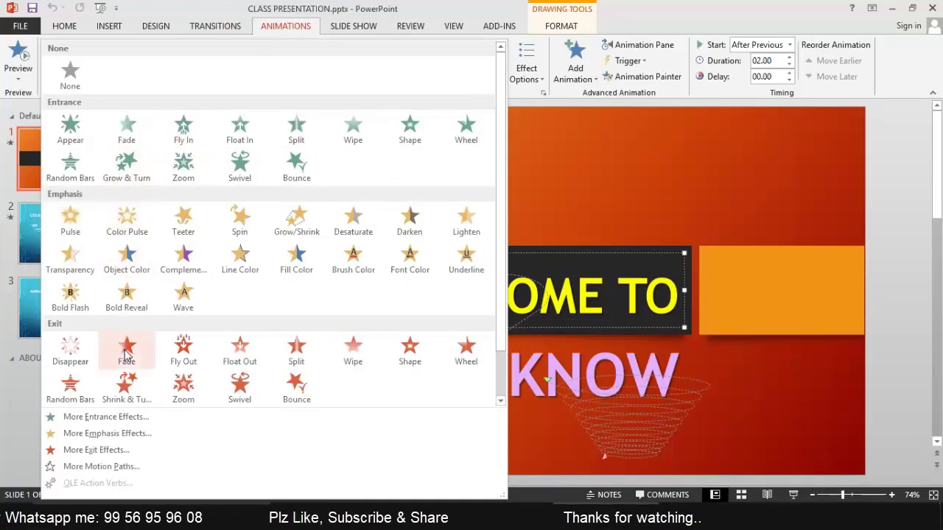
scroll(143, 352, down, 1)
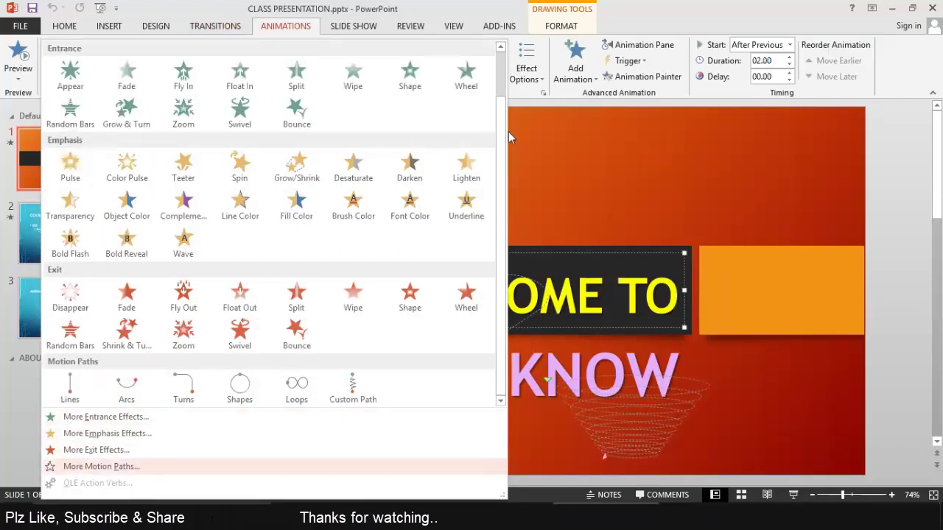
click(631, 10)
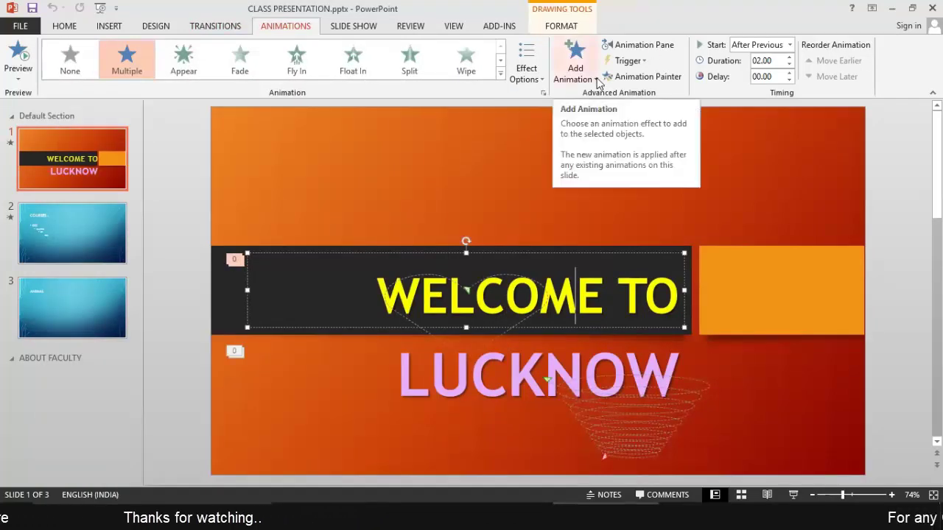
click(526, 76)
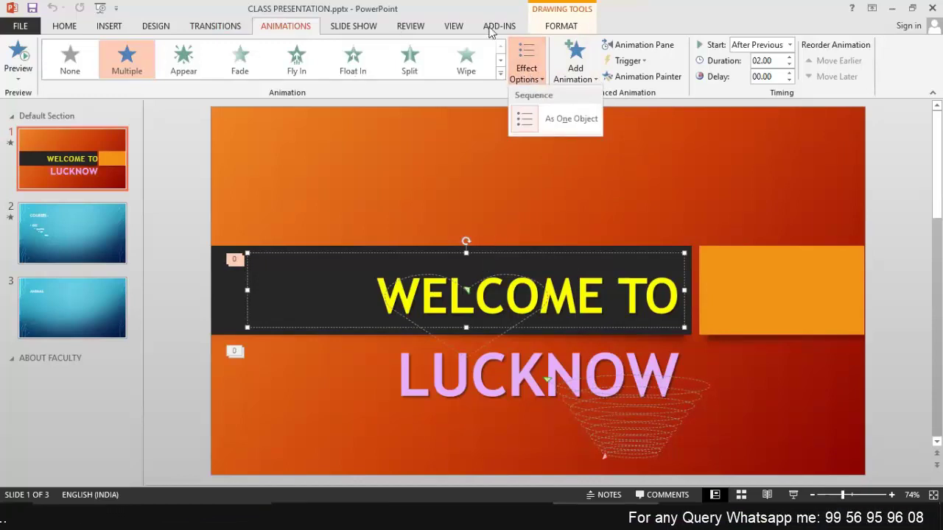
key(Escape)
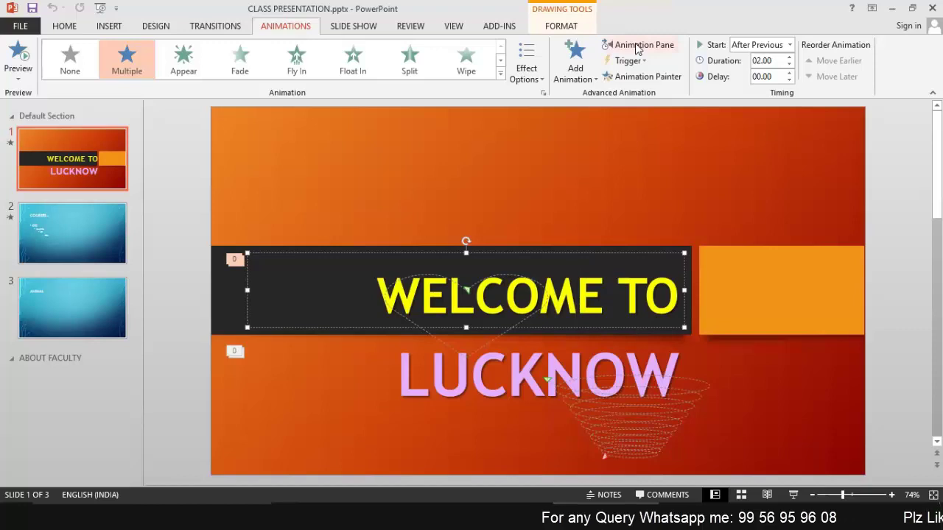
Open the Animation Pane, then play, replay and stop the slide's animation preview
click(640, 46)
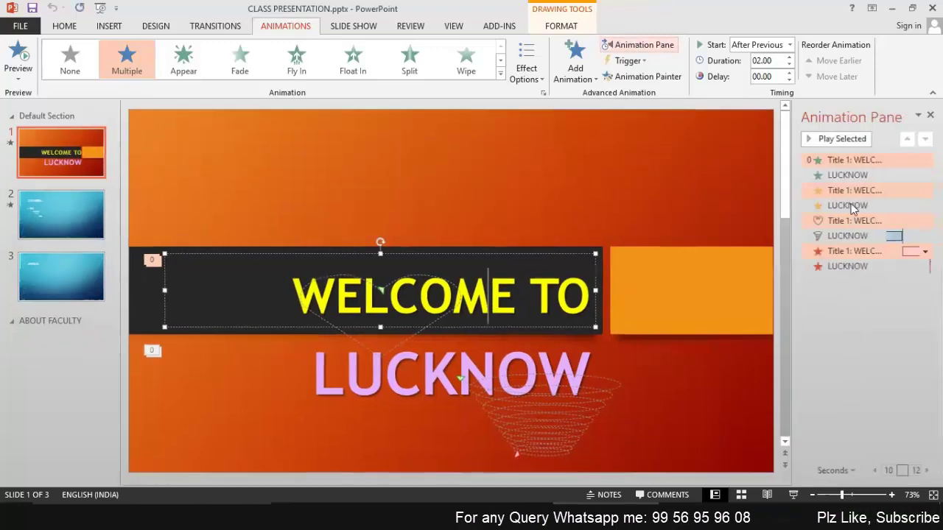
click(842, 312)
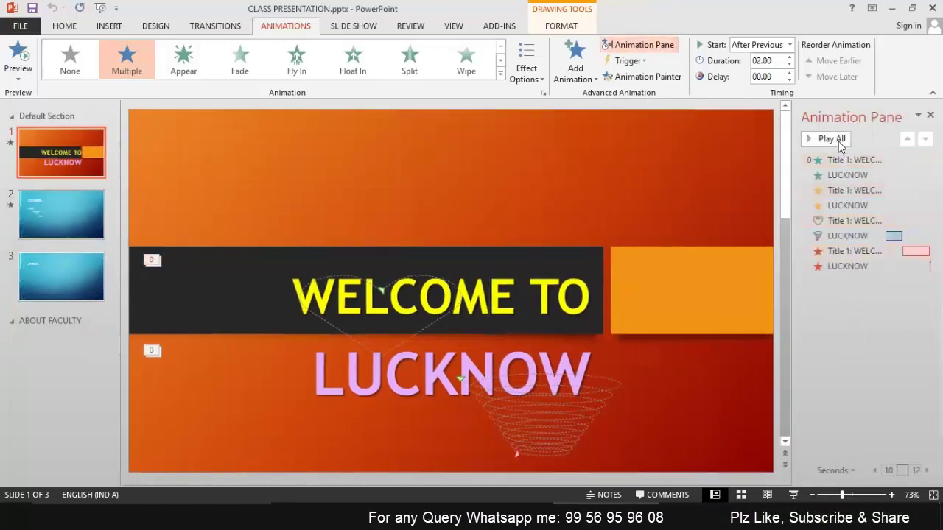
click(832, 140)
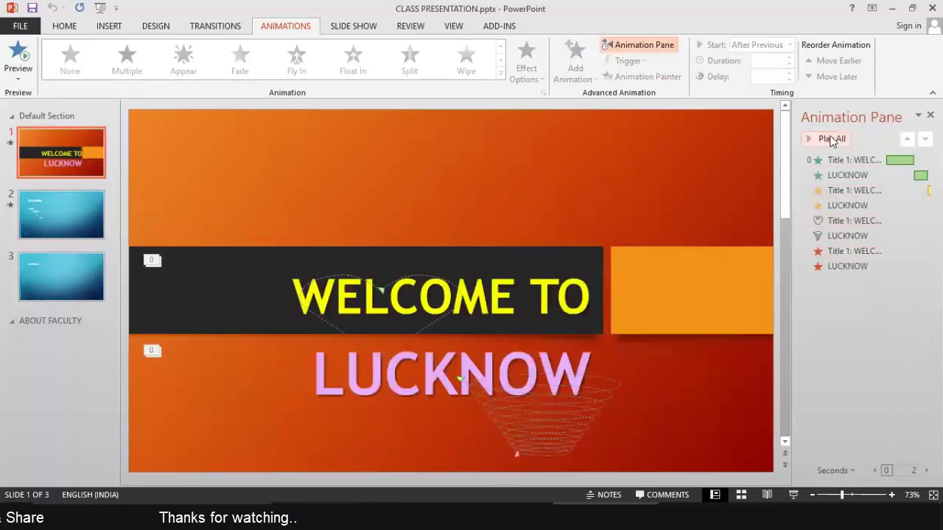
click(833, 139)
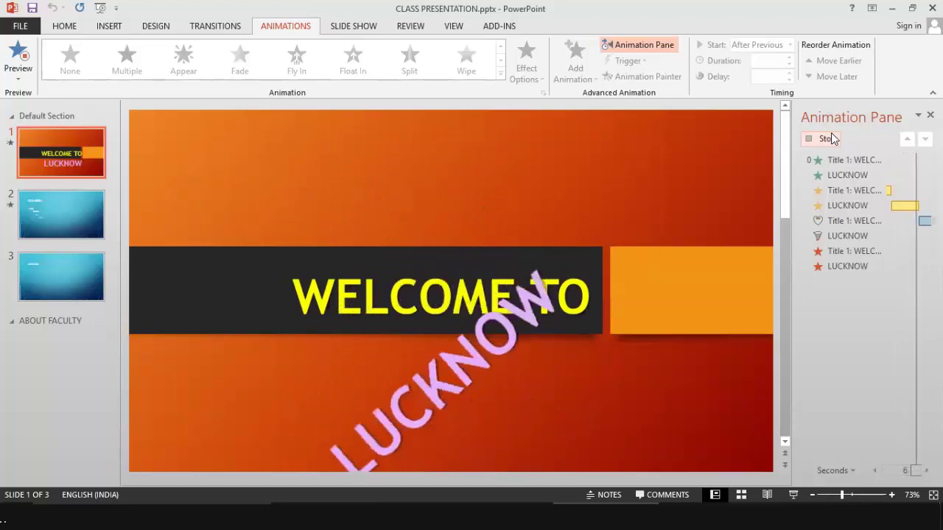
click(828, 139)
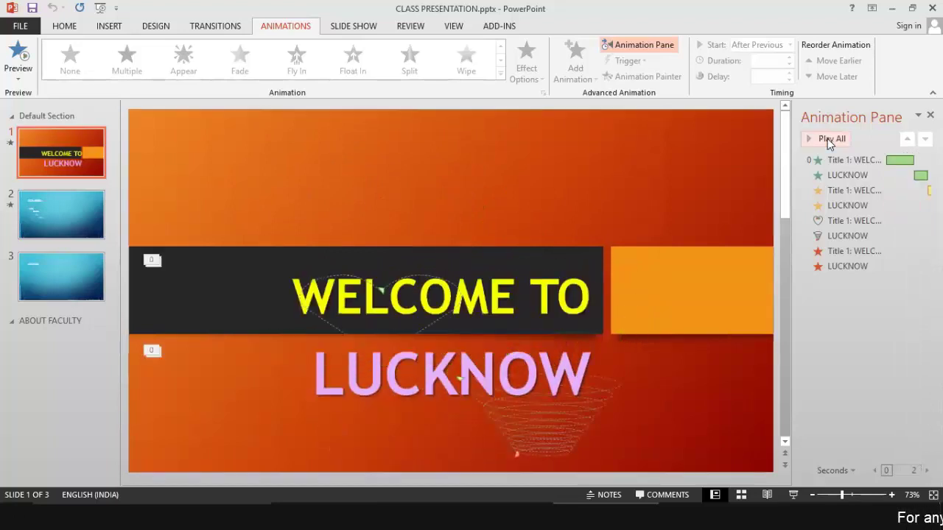
Set the WELCOME TO title's Effect Options to As One Object
click(485, 289)
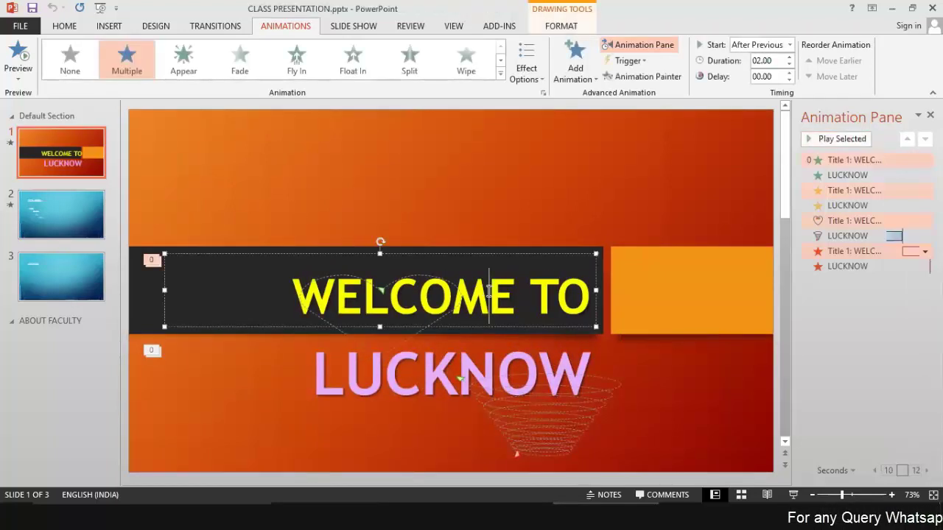
click(535, 78)
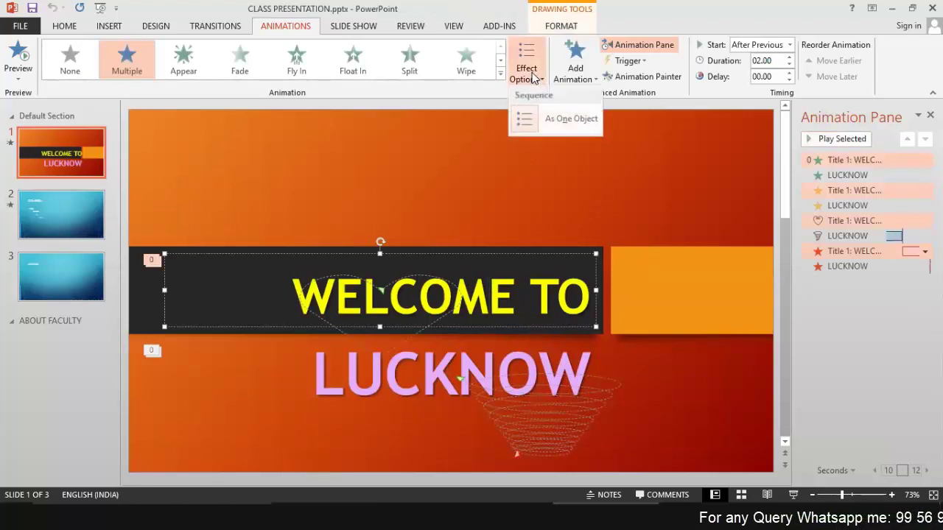
click(570, 121)
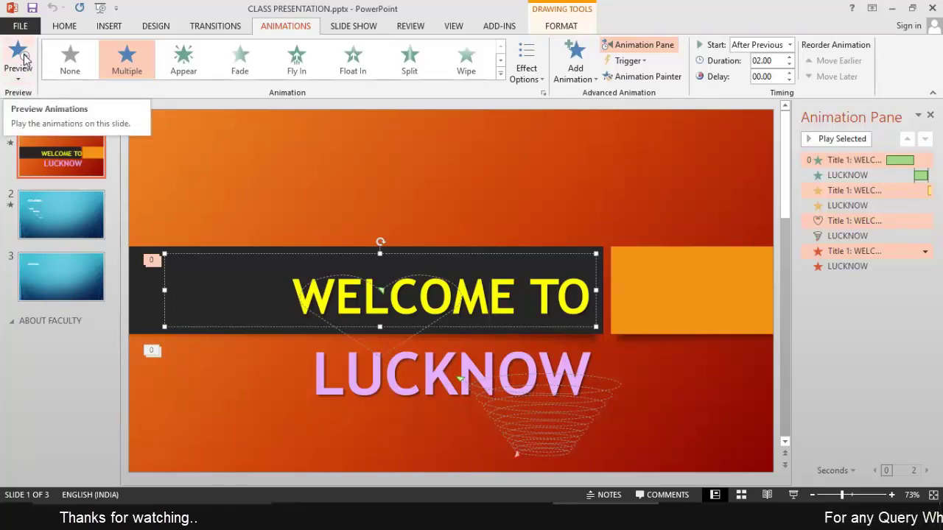
Preview and stop the animations, toggle the Animation Pane, and show the title's On Click of trigger choices
click(24, 58)
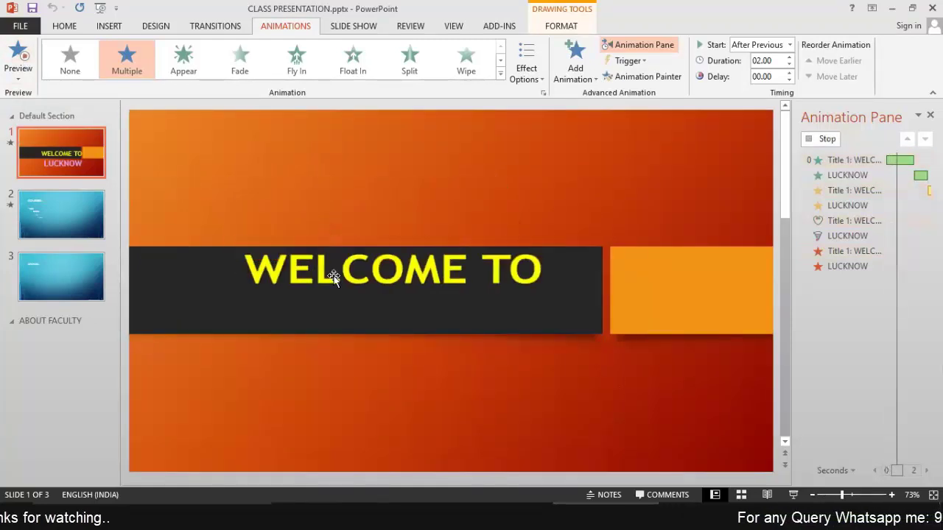
click(827, 140)
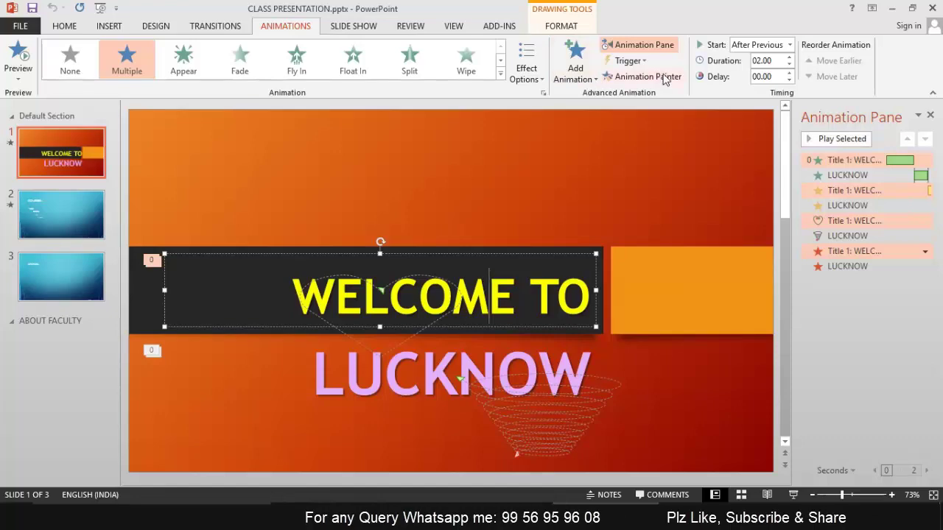
click(663, 45)
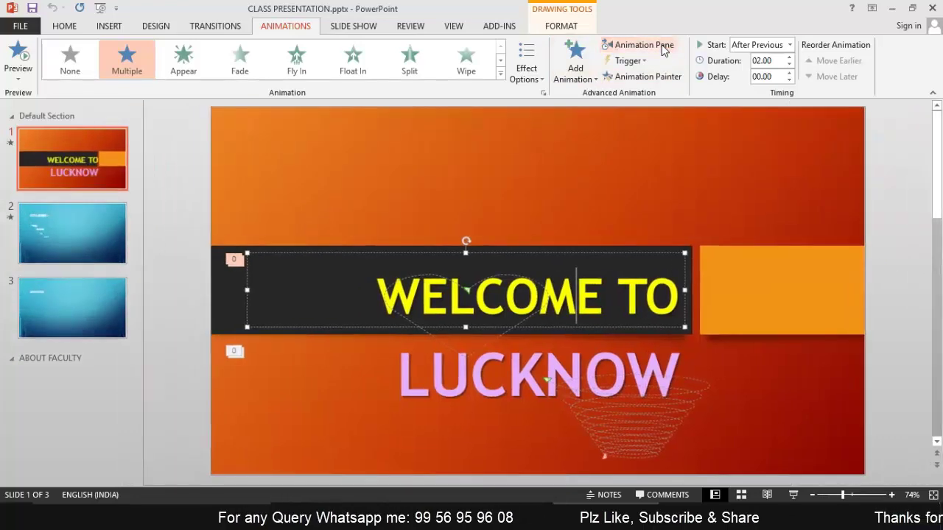
click(663, 46)
click(663, 46)
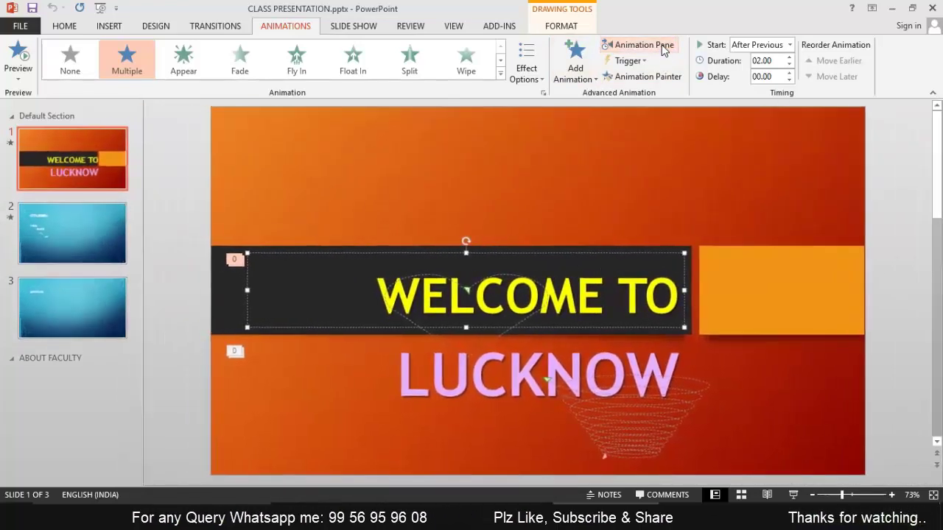
click(663, 45)
click(643, 64)
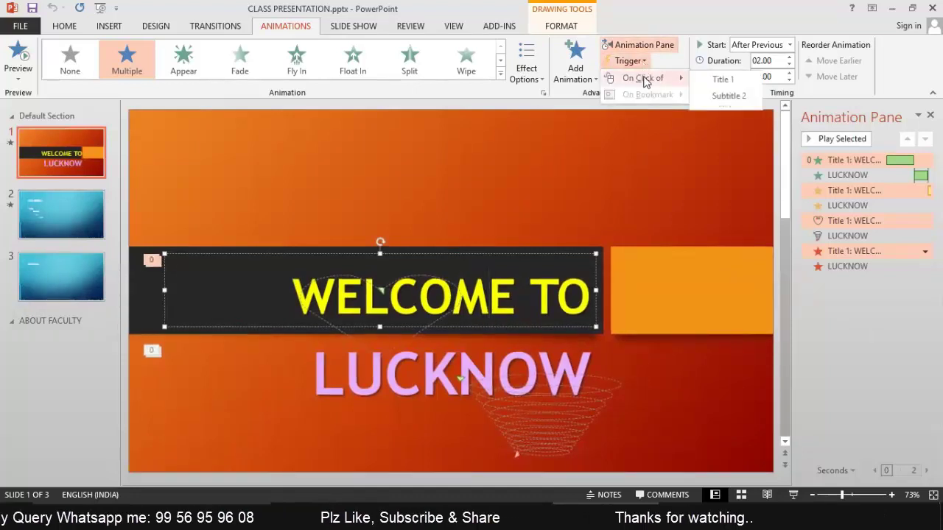
mouse_move(643, 78)
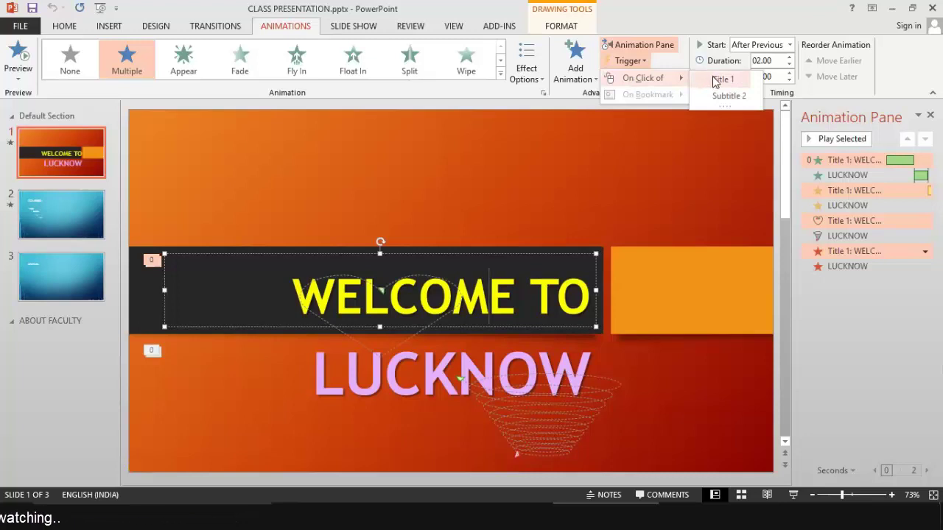
Dismiss the trigger menu and show the options for the title's first Animation Pane effect
click(678, 6)
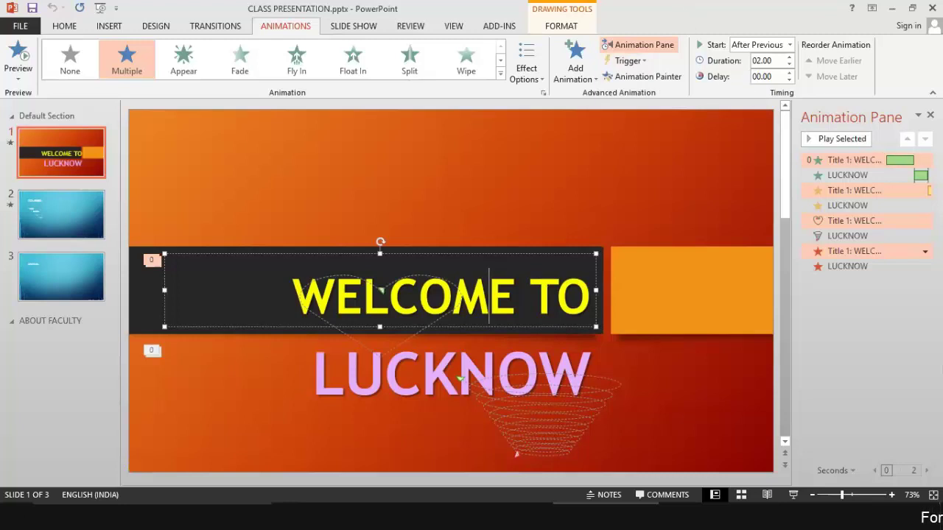
click(894, 162)
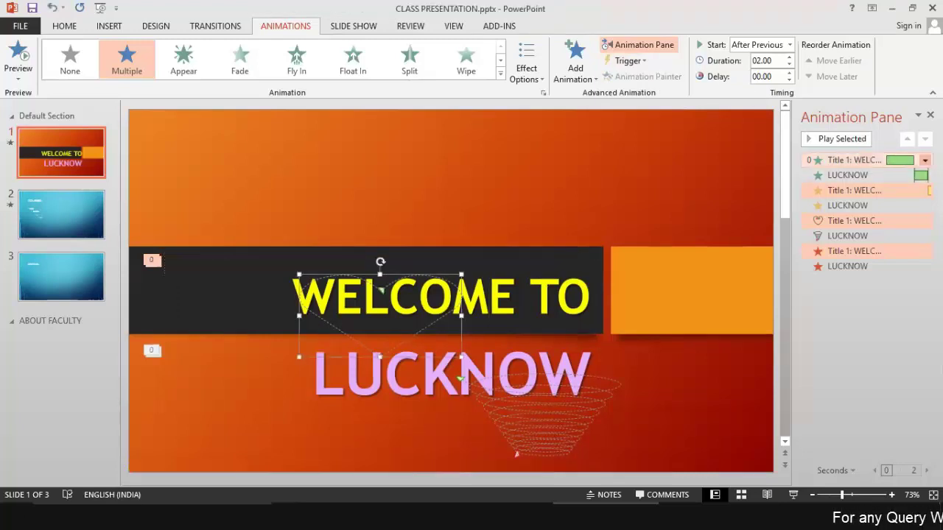
click(925, 160)
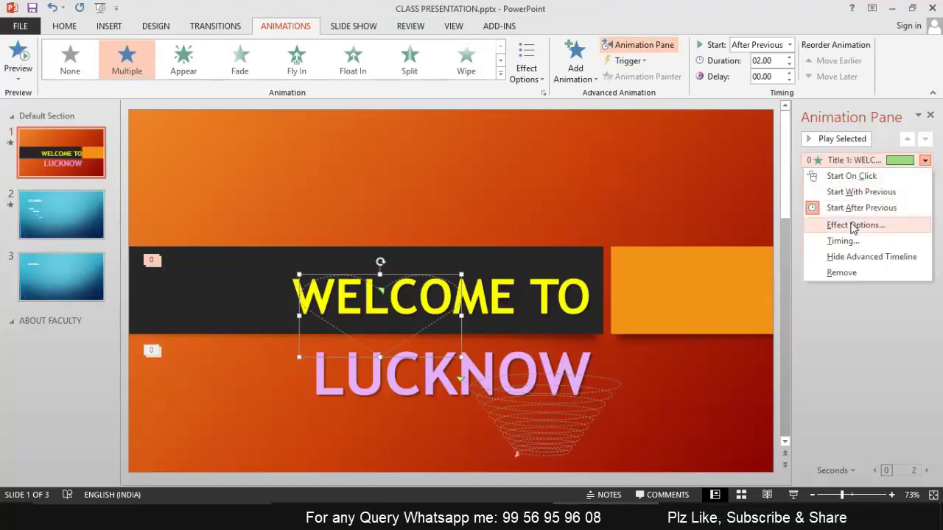
Give the WELCOME TO title's first animation the Arrow sound in its effect settings
click(853, 225)
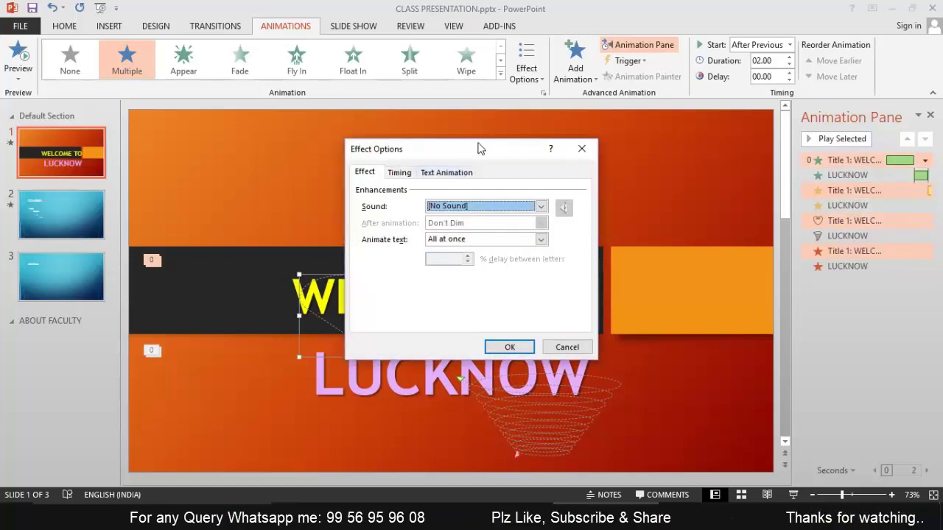
drag(479, 148, 513, 68)
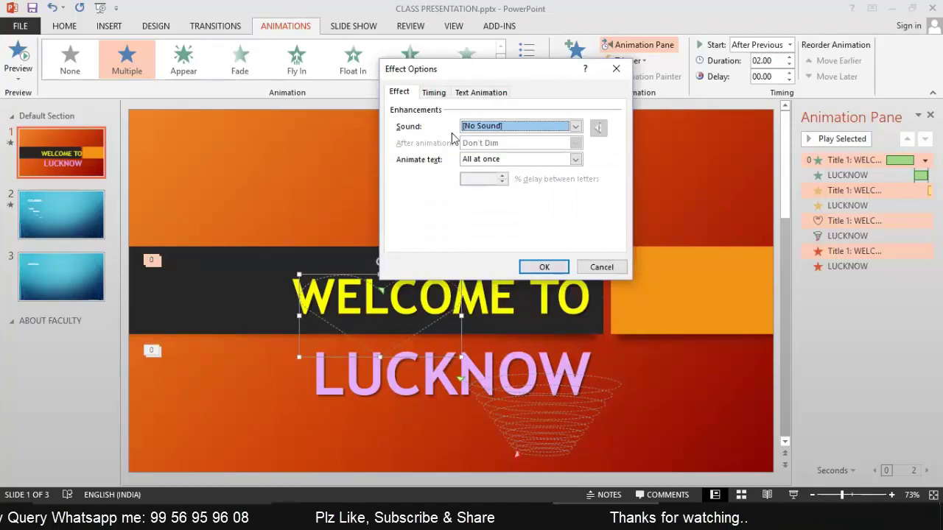
click(510, 127)
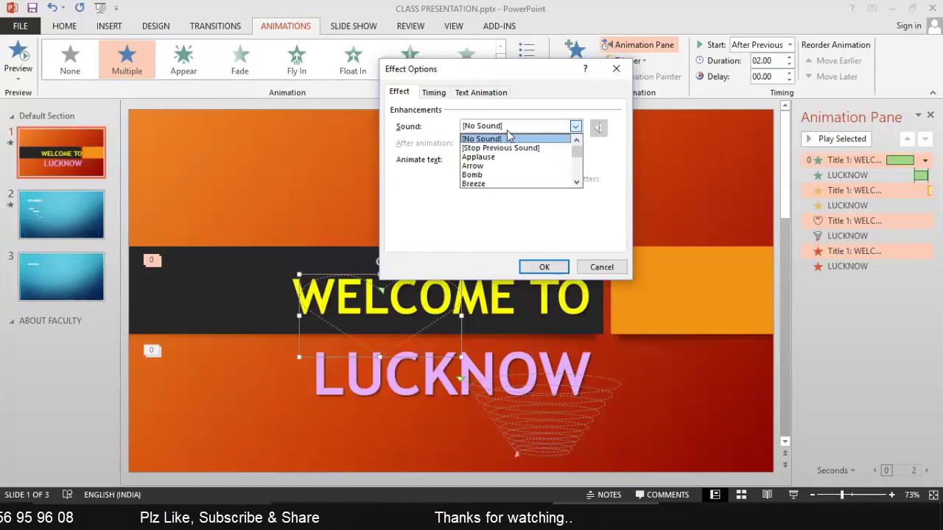
click(481, 166)
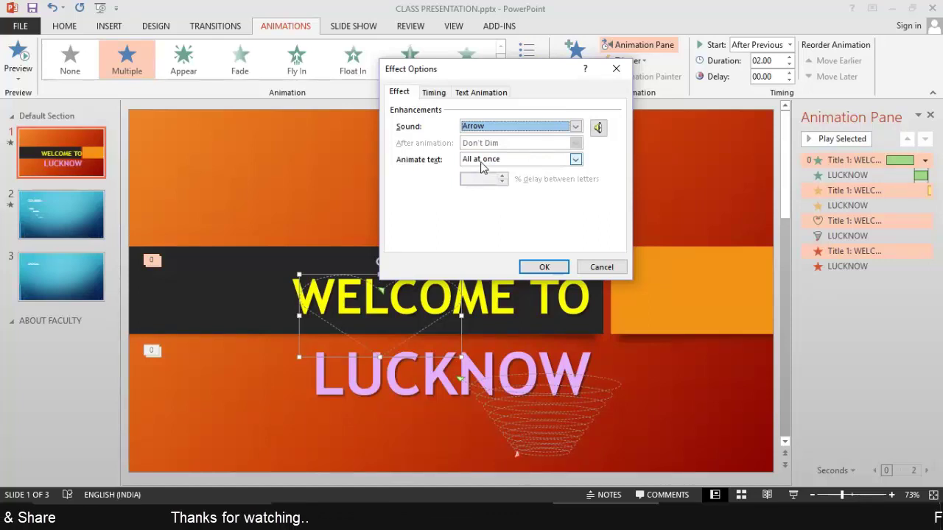
click(552, 271)
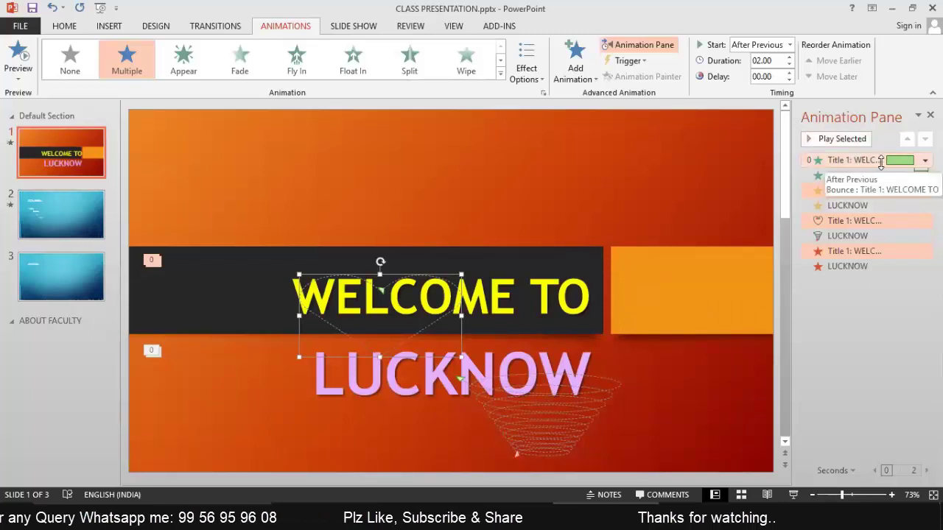
Set the WELCOME TO Bounce to animate text By word and preview it
click(925, 160)
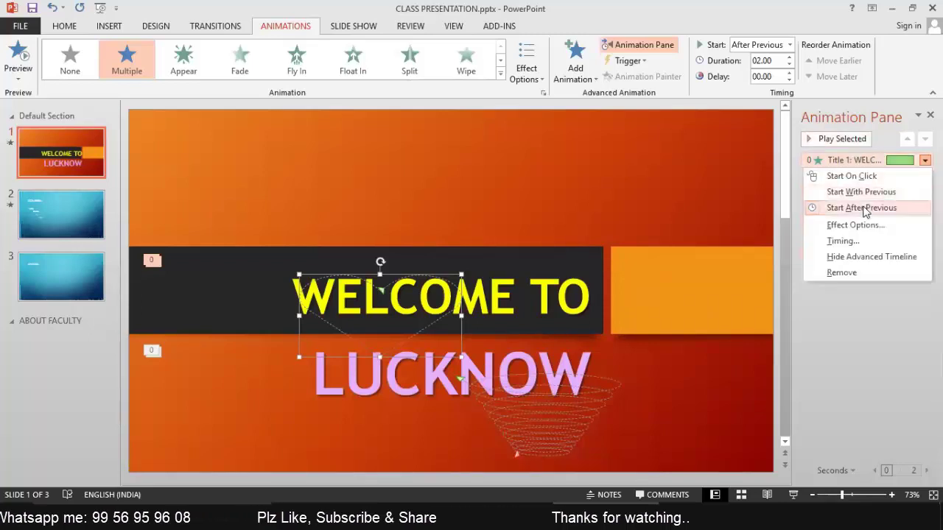
click(851, 227)
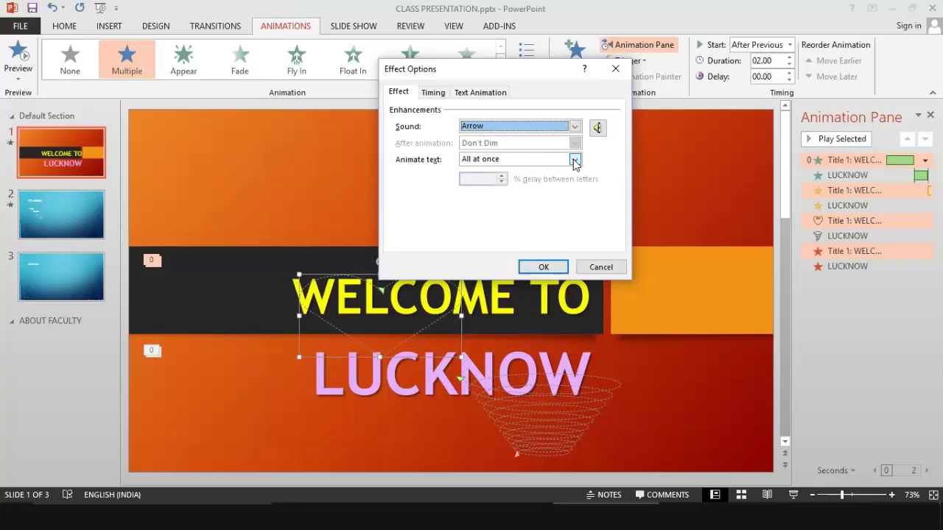
click(574, 161)
click(492, 181)
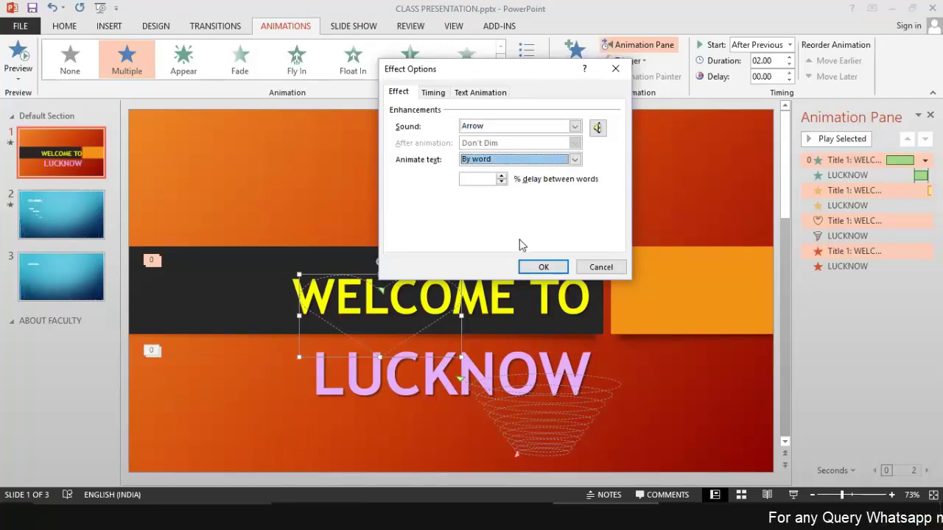
click(544, 267)
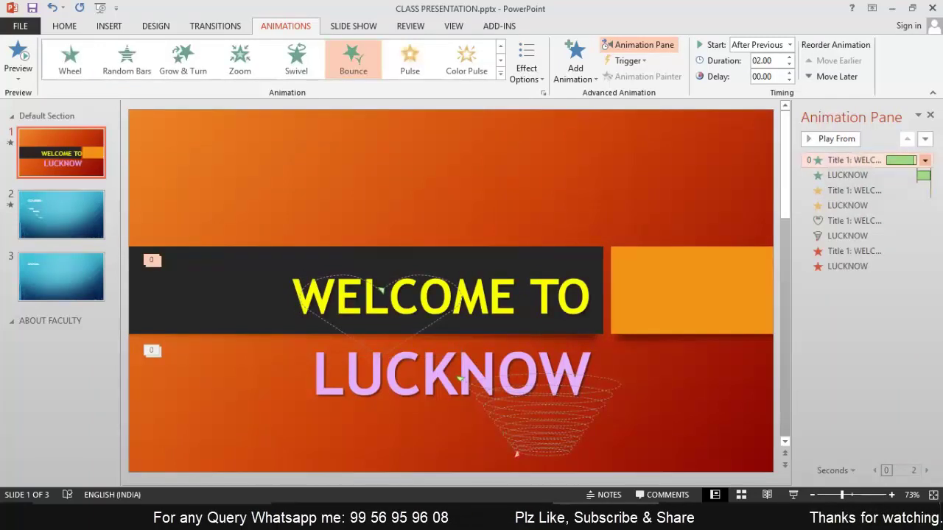
Change the Bounce's Animate text setting to By letter and preview it
click(926, 161)
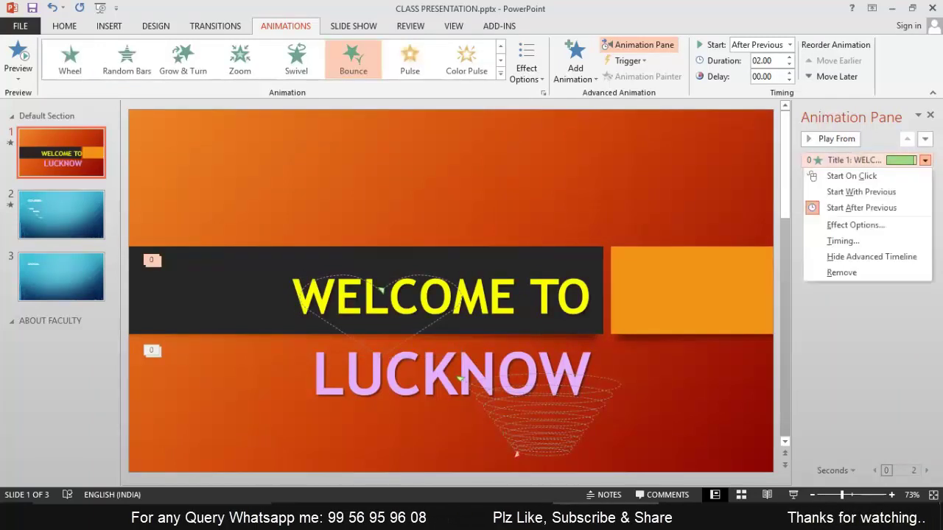
click(855, 224)
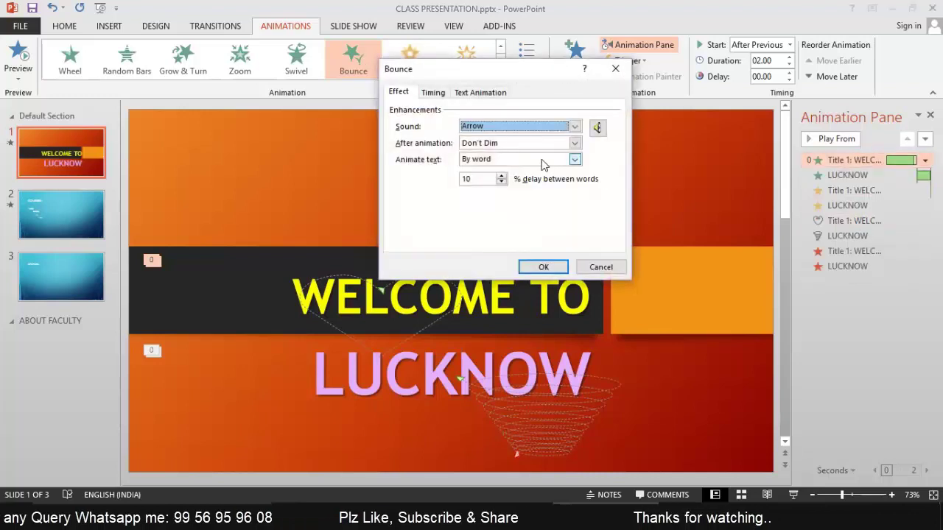
click(574, 159)
click(502, 190)
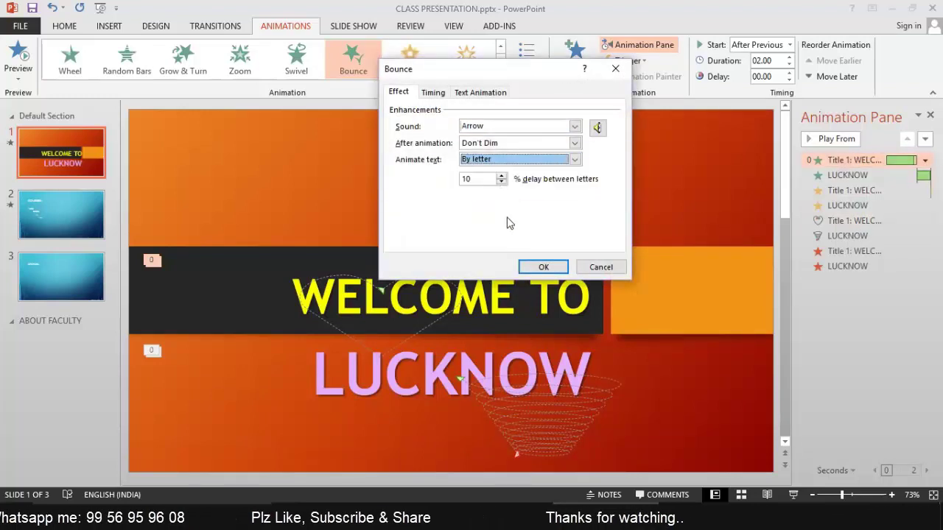
click(544, 268)
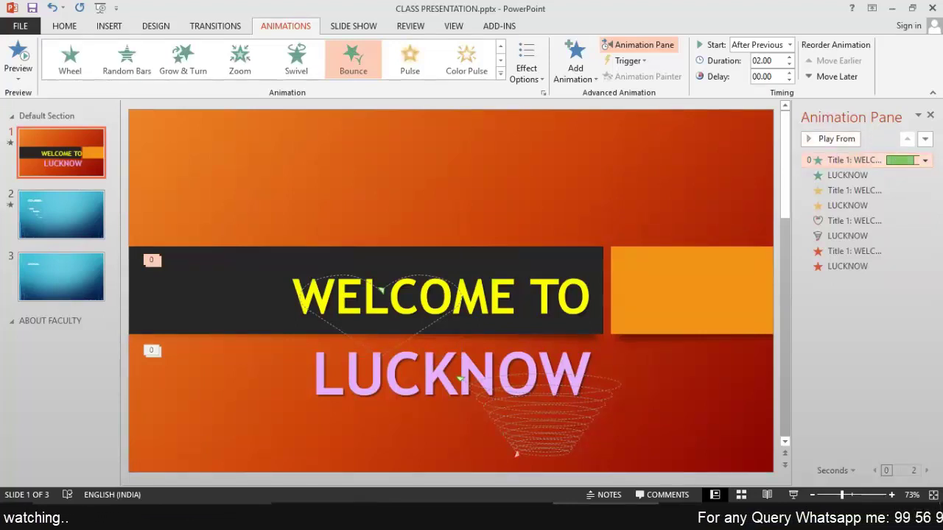
Set the WELCOME TO Bounce's Animate text back to All at once
click(926, 160)
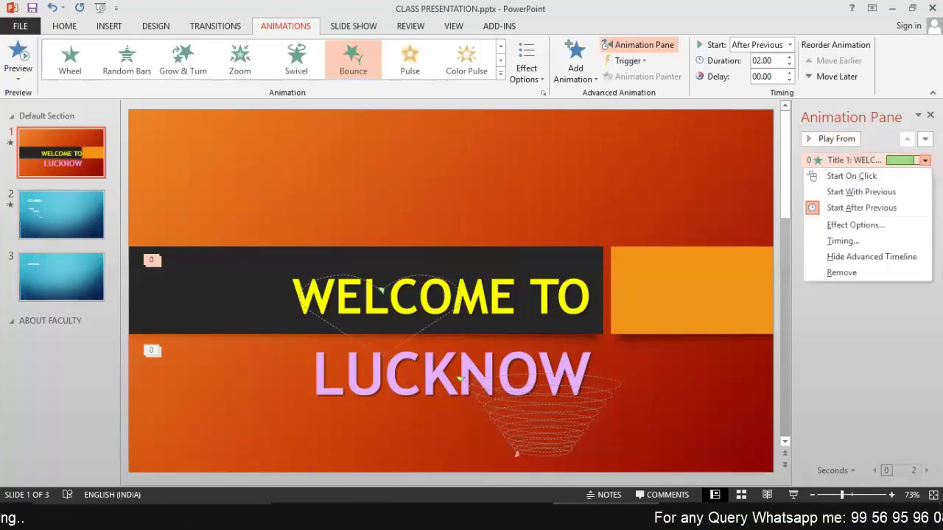
click(854, 226)
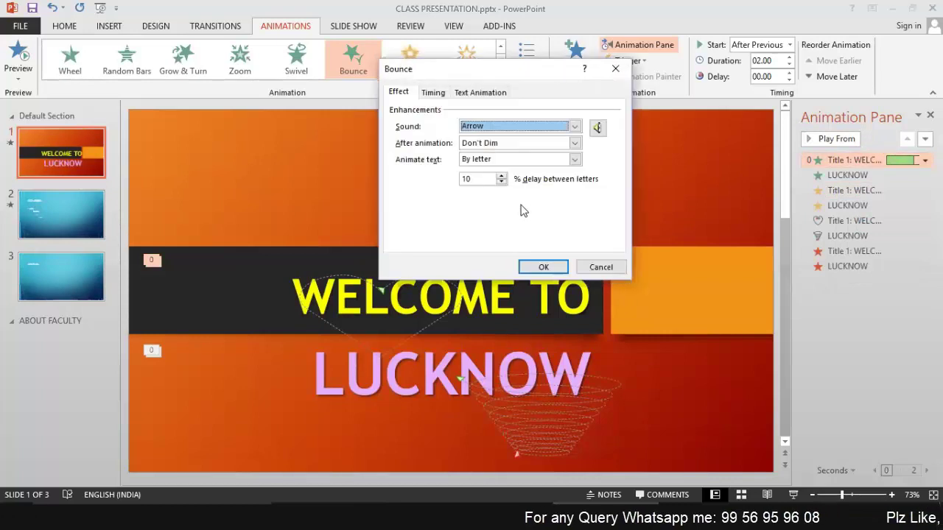
click(506, 161)
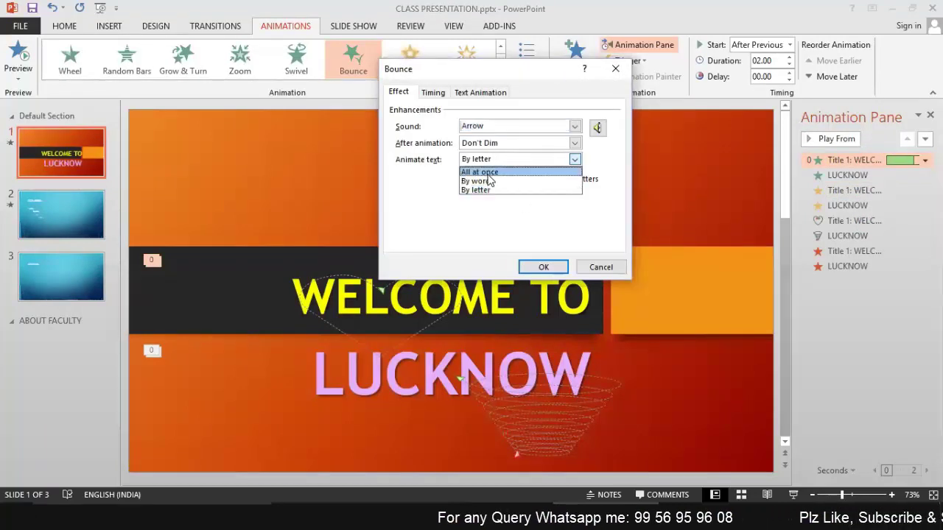
click(483, 170)
click(543, 267)
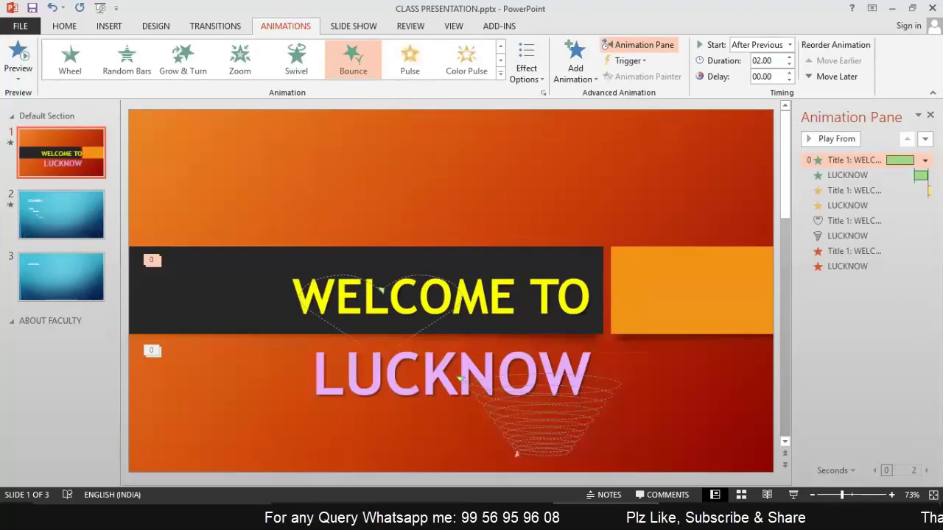
Step through the Animation Pane's effects down to the last LUCKNOW animation
click(925, 160)
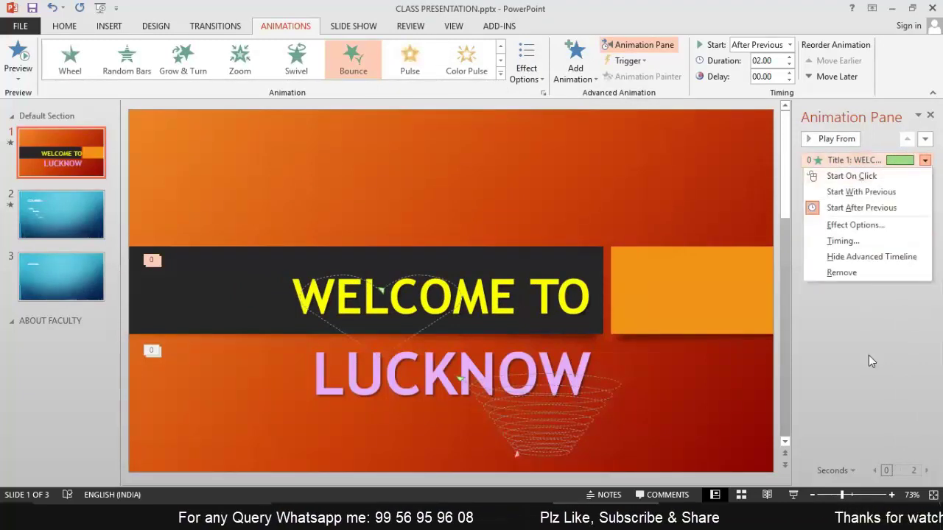
click(841, 170)
click(842, 175)
click(847, 205)
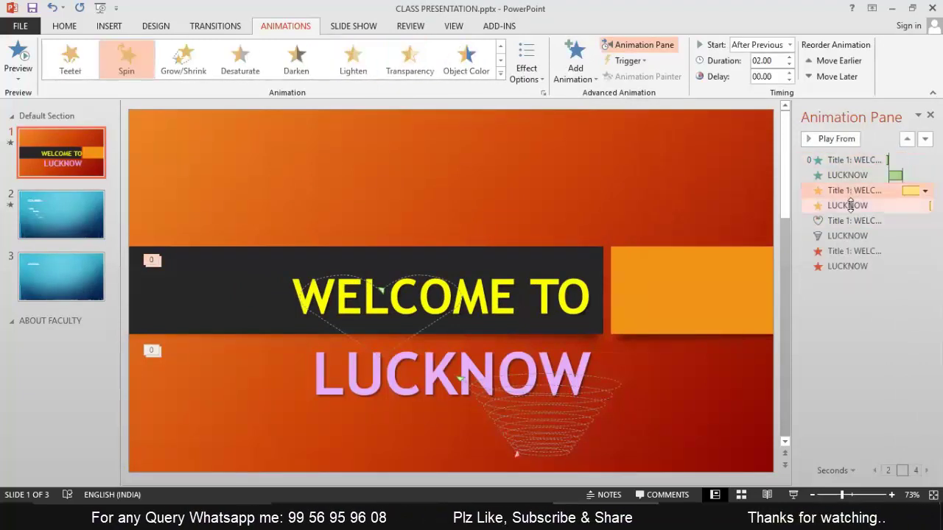
click(847, 220)
click(848, 236)
click(847, 252)
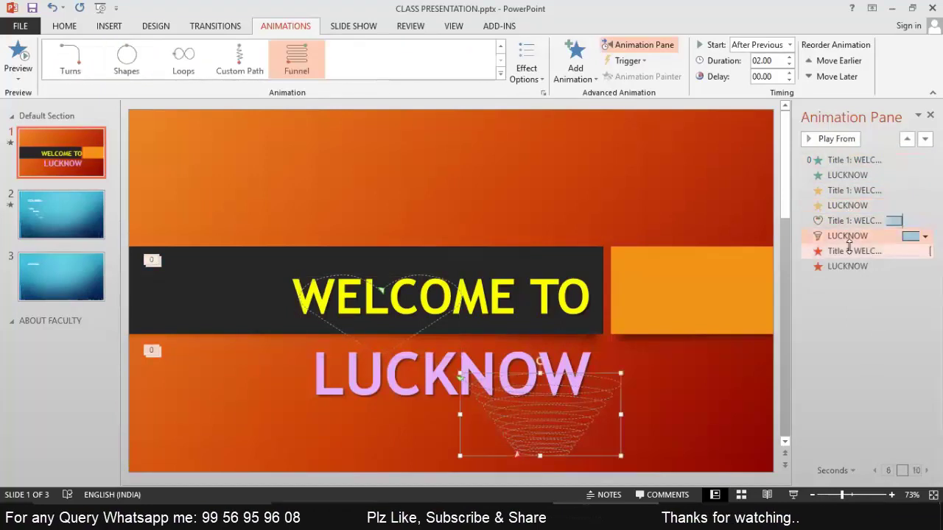
click(848, 266)
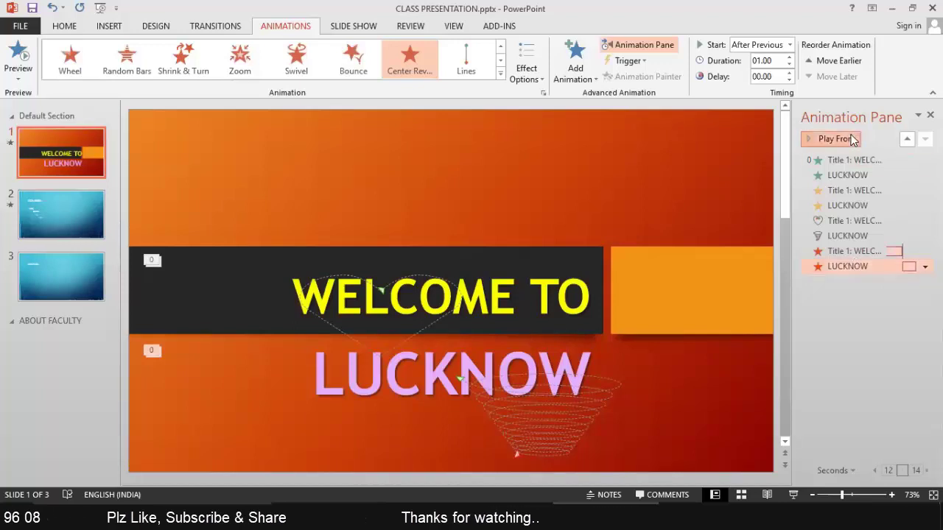
Preview from the last LUCKNOW effect, stop it, and show its Center Revolve effect settings
click(832, 139)
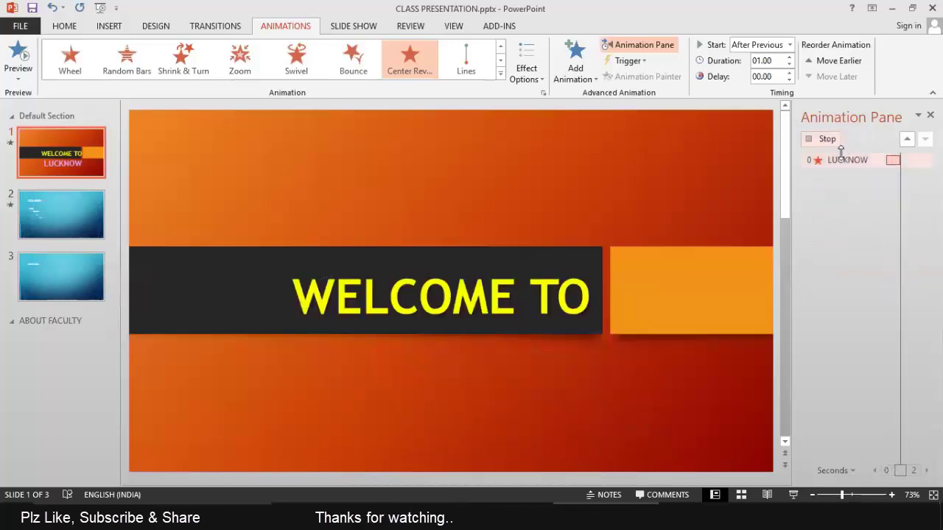
click(829, 139)
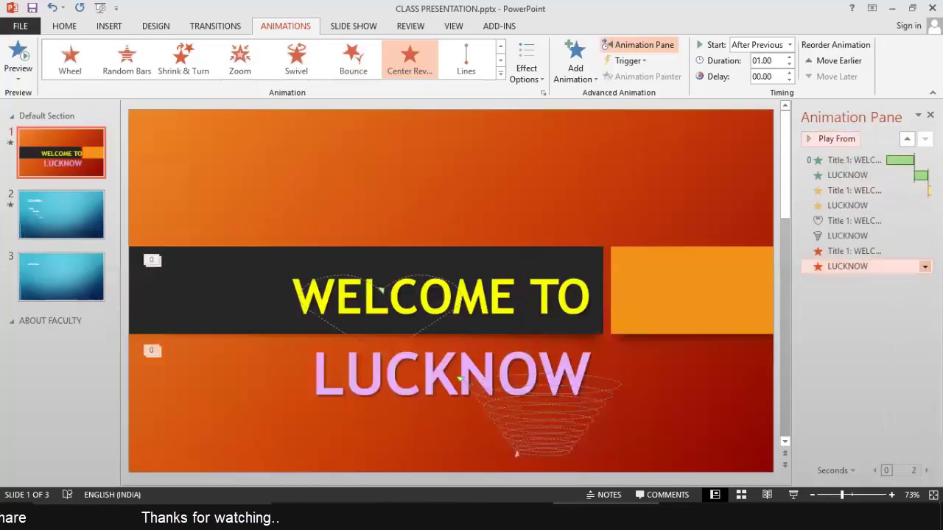
click(924, 267)
click(872, 332)
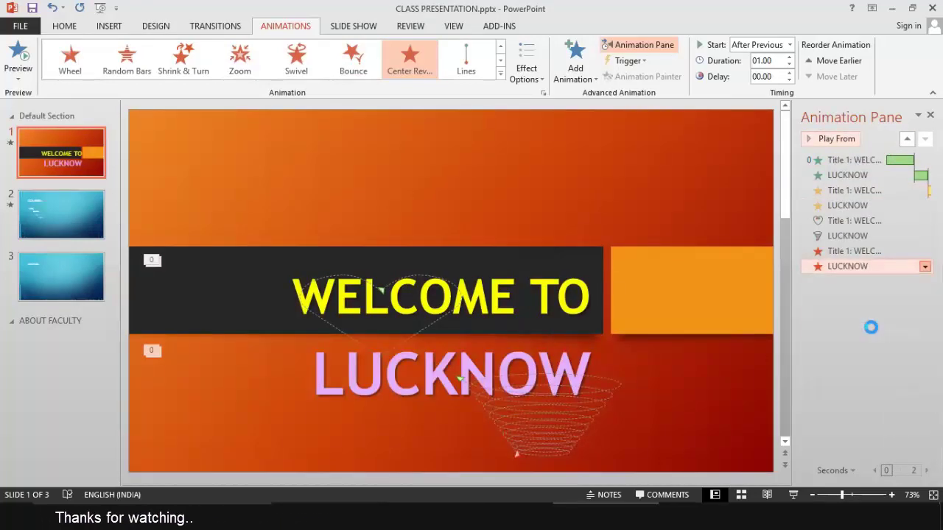
Set LUCKNOW's Center Revolve Animate text option to By letter and confirm with OK
click(516, 159)
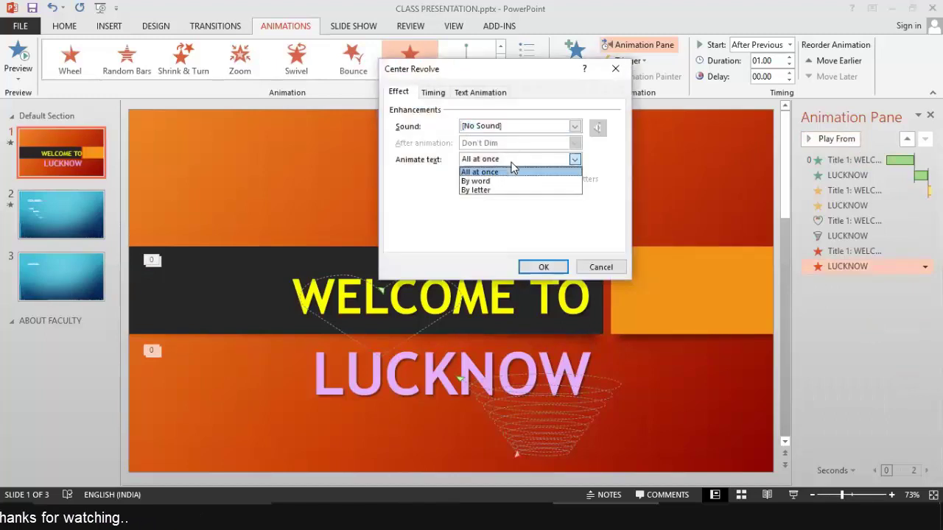
click(486, 191)
click(542, 268)
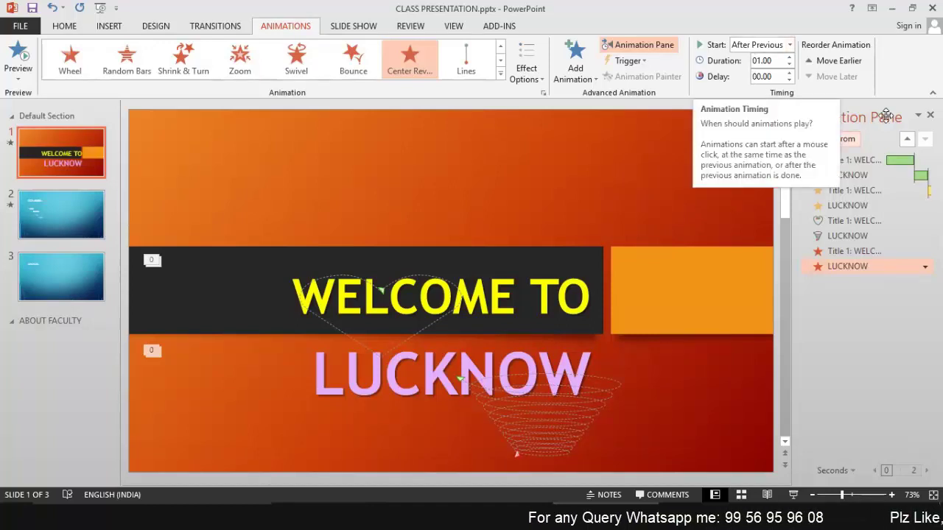
click(854, 160)
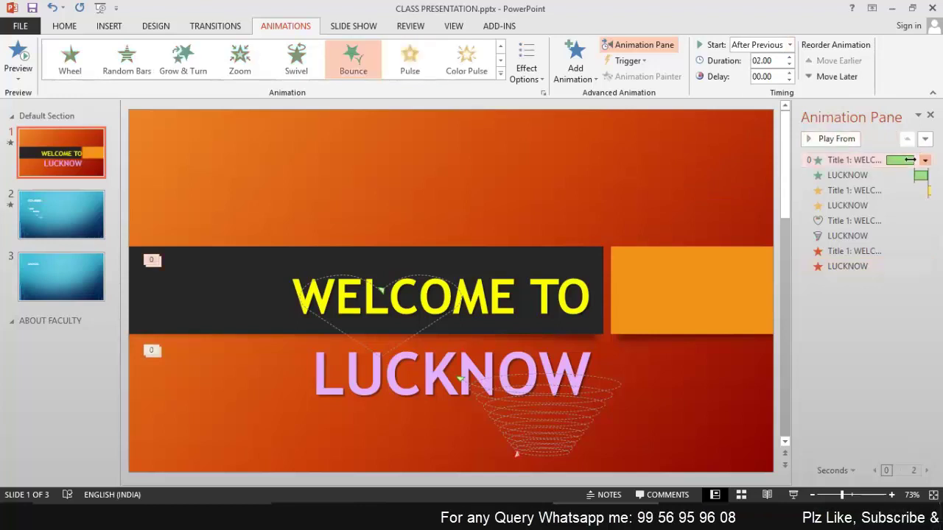
click(925, 160)
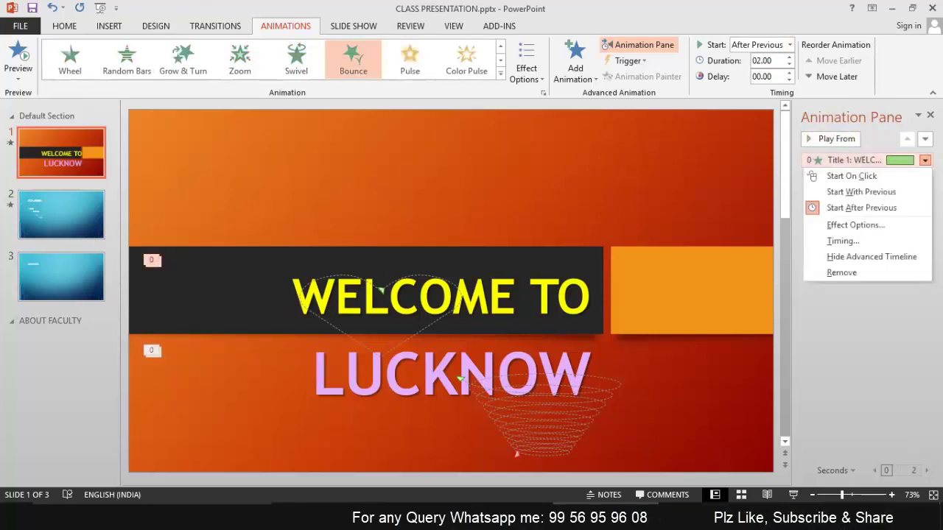
click(860, 208)
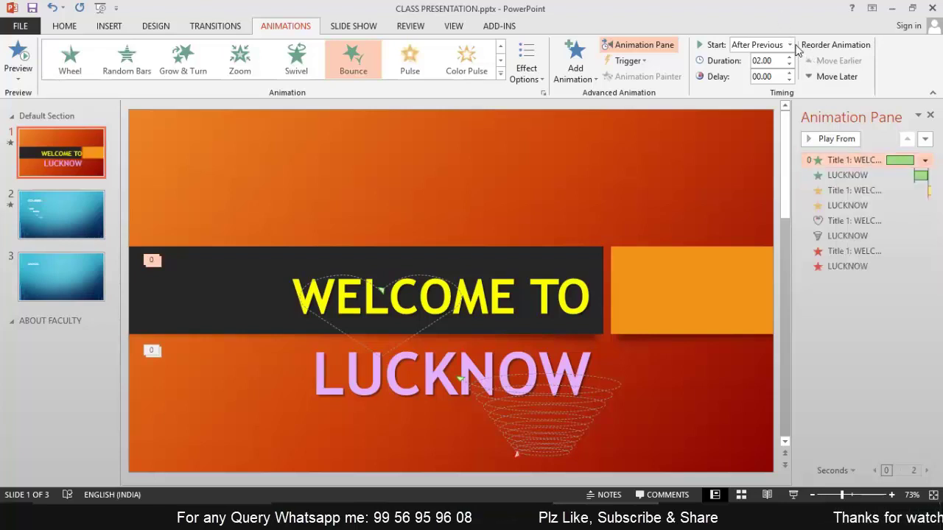
click(790, 45)
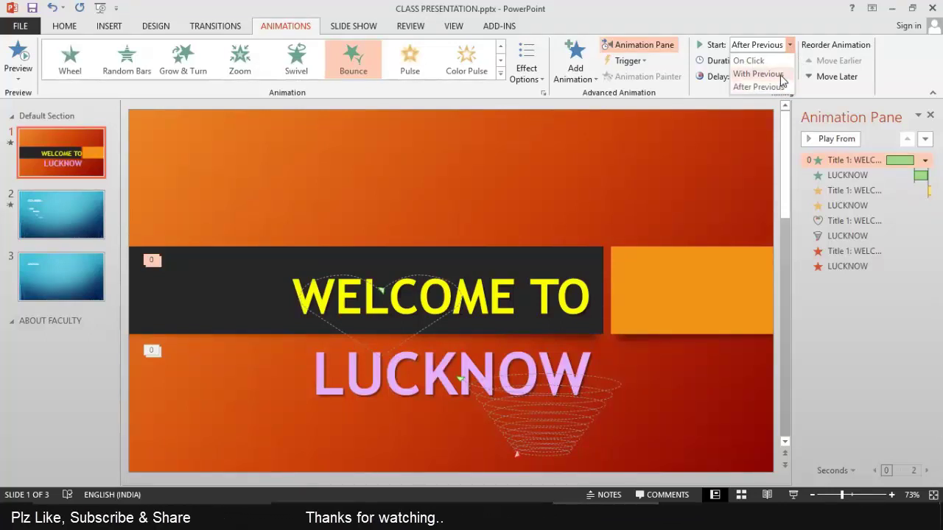
click(773, 15)
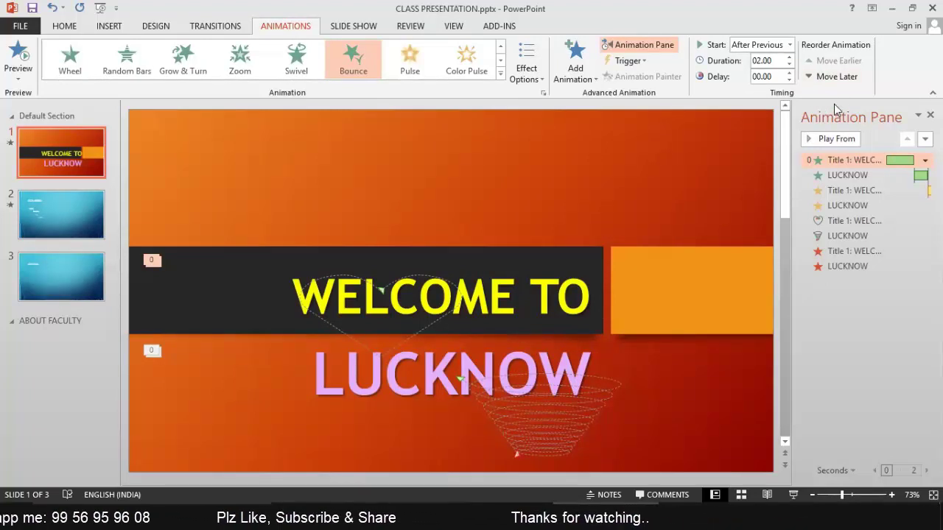
click(842, 321)
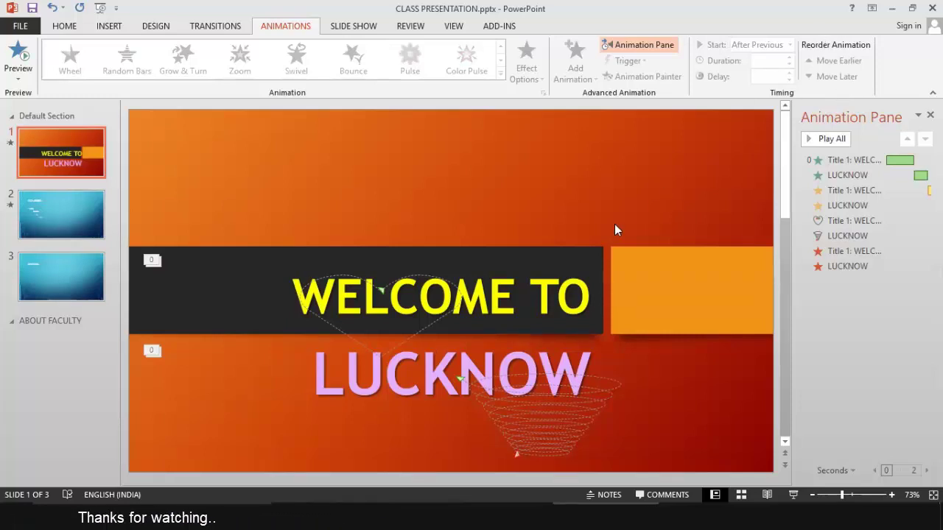
Select the WELCOME TO title and switch to the Slide Show setup options
click(486, 290)
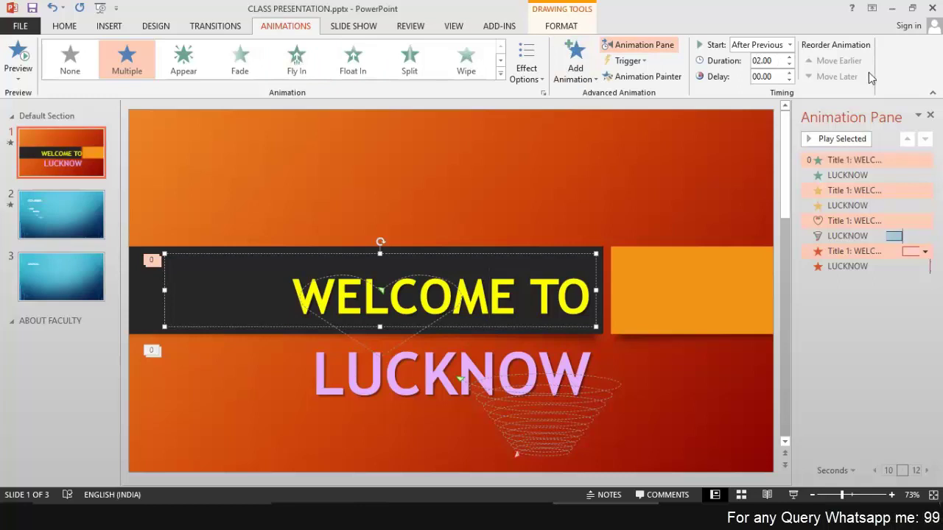
click(354, 27)
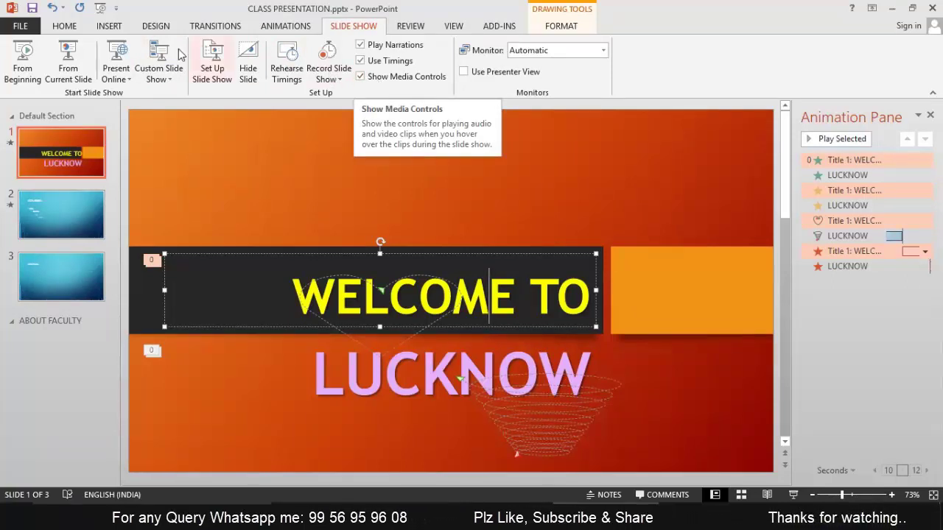
click(65, 200)
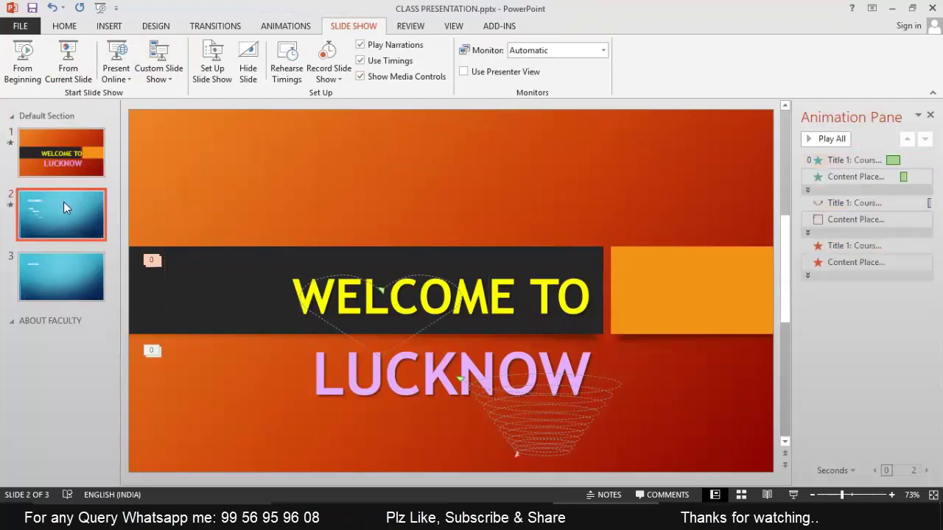
click(52, 283)
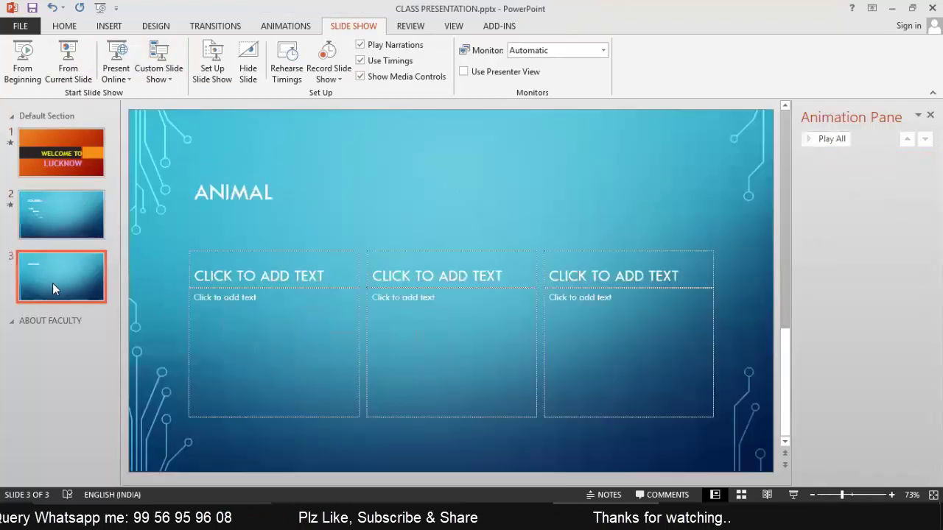
click(61, 204)
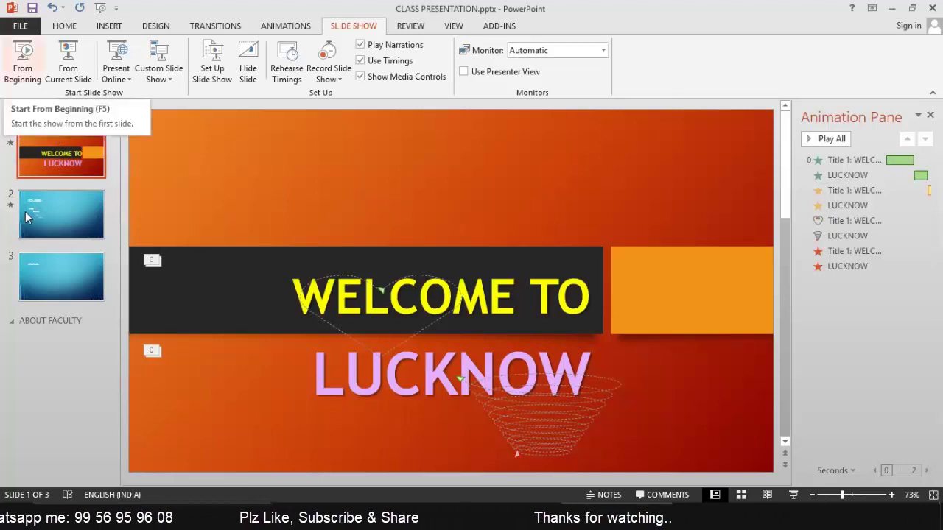
Play the slide show from the beginning, then from the COURSES slide through to the end
click(71, 219)
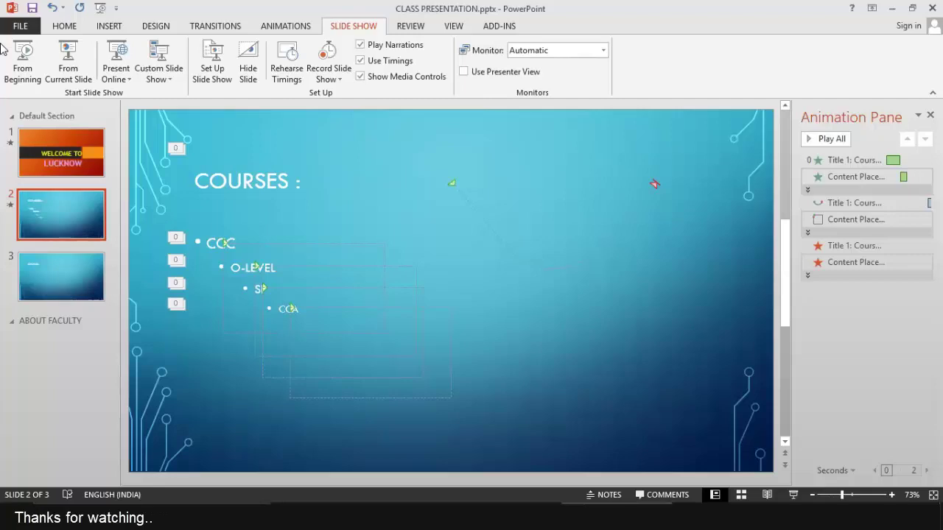
click(23, 63)
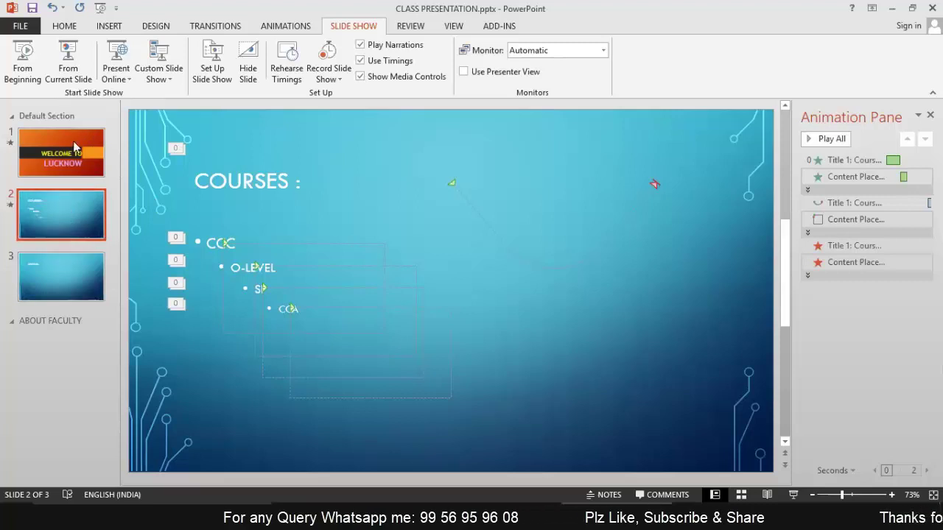
click(76, 68)
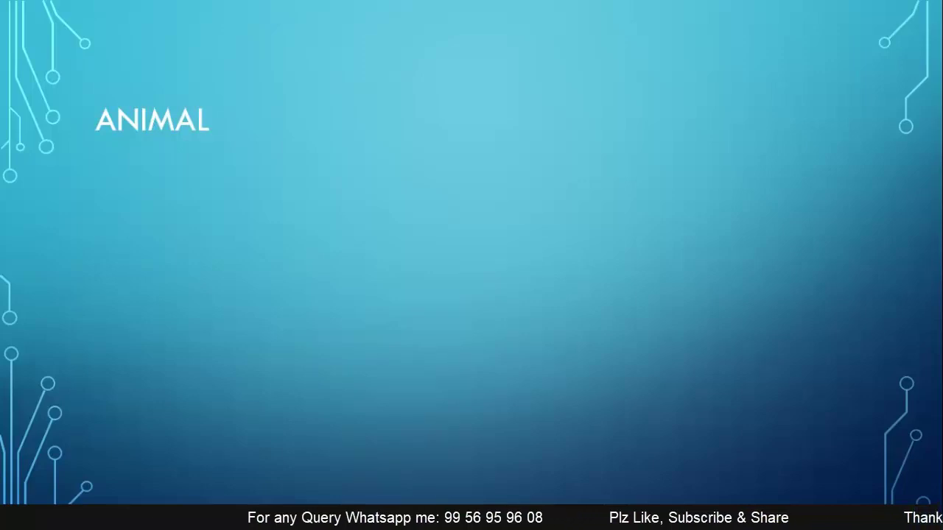
key(Right)
key(Right)
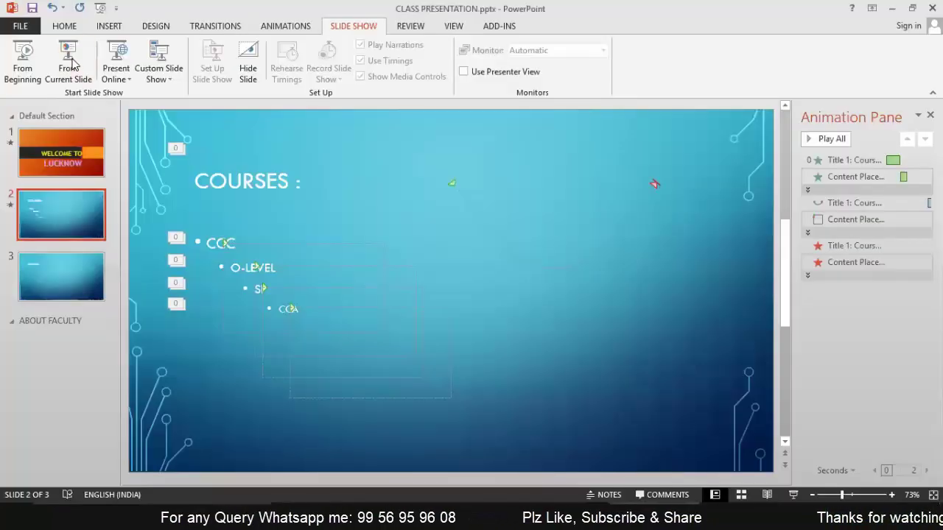
Retitle slide 3 from ANIMAL to 'SHIFT + F5 -> SLIDE SHOW FORM CURRENT SLIDE'
click(65, 277)
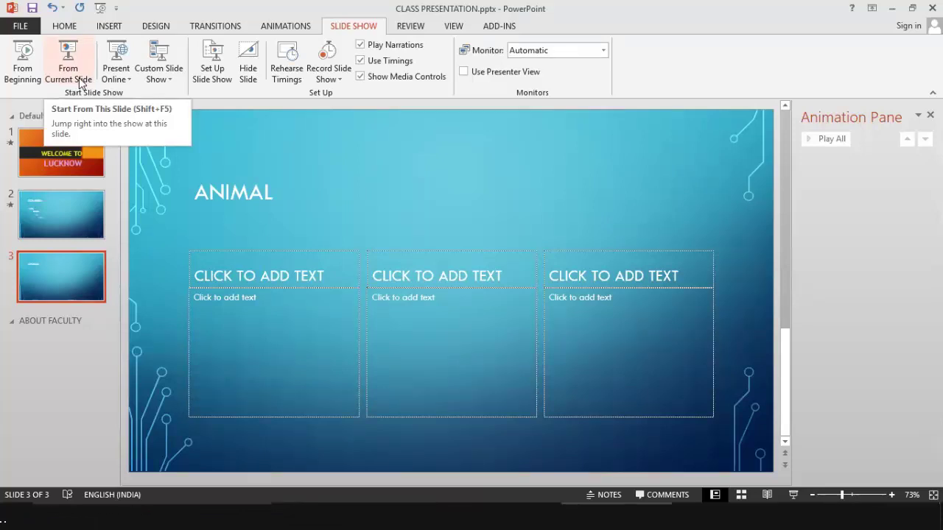
click(252, 191)
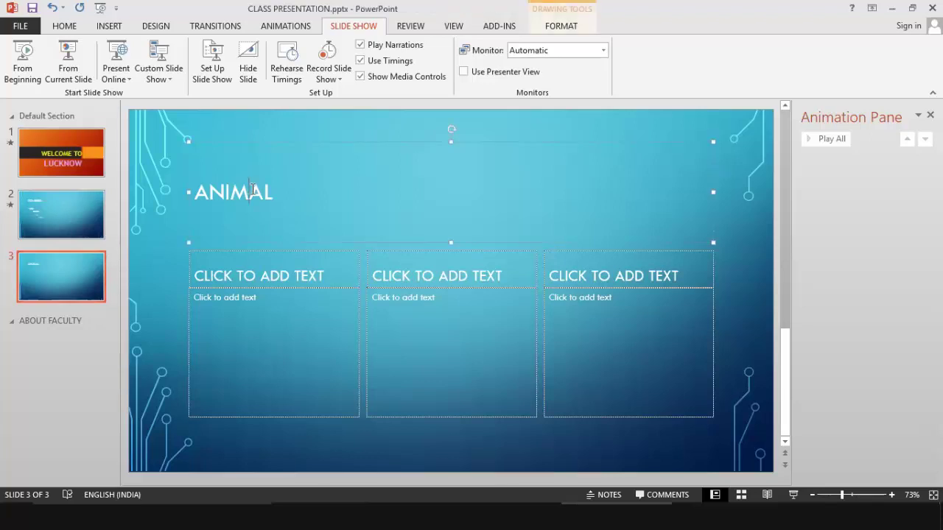
drag(277, 189, 218, 189)
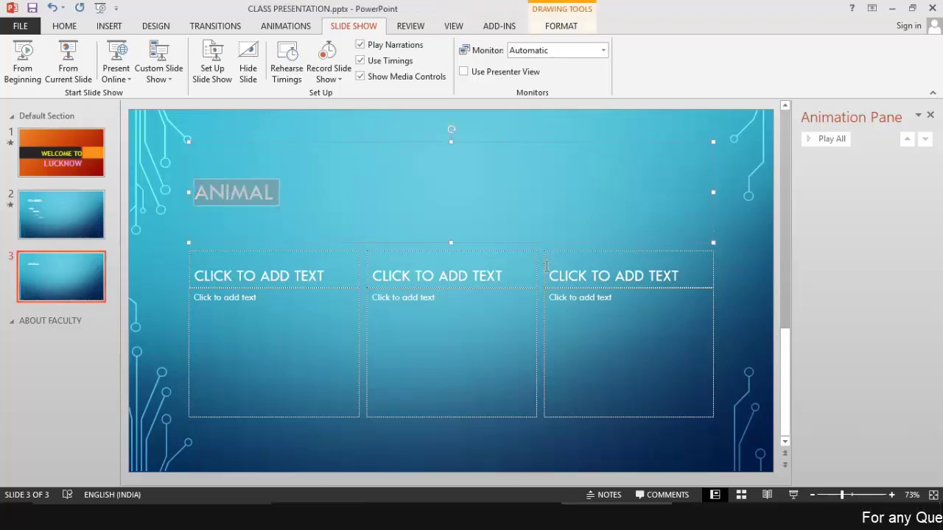
text(SHIFT +)
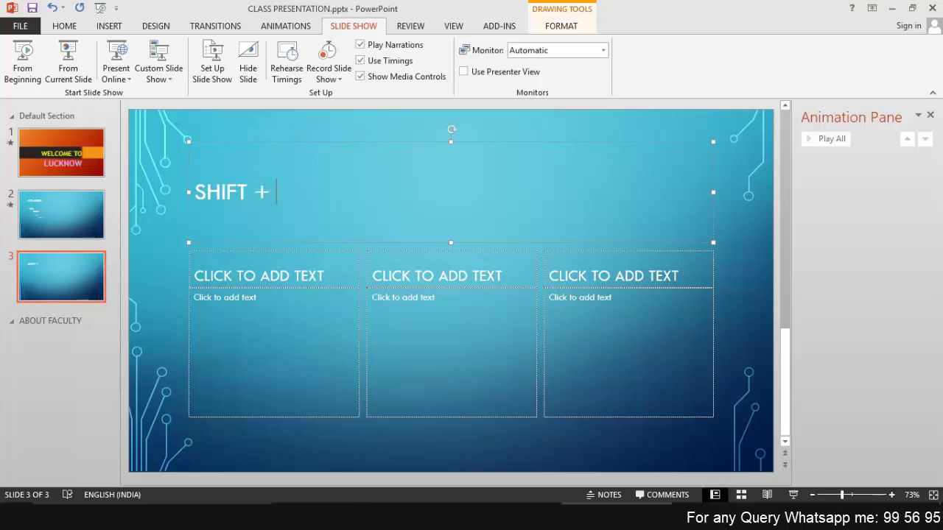
text( F5 )
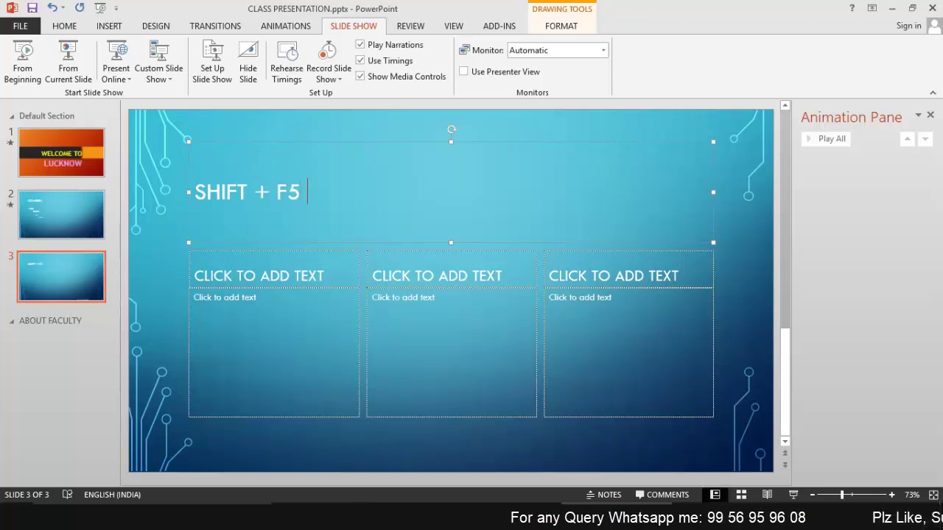
text(->)
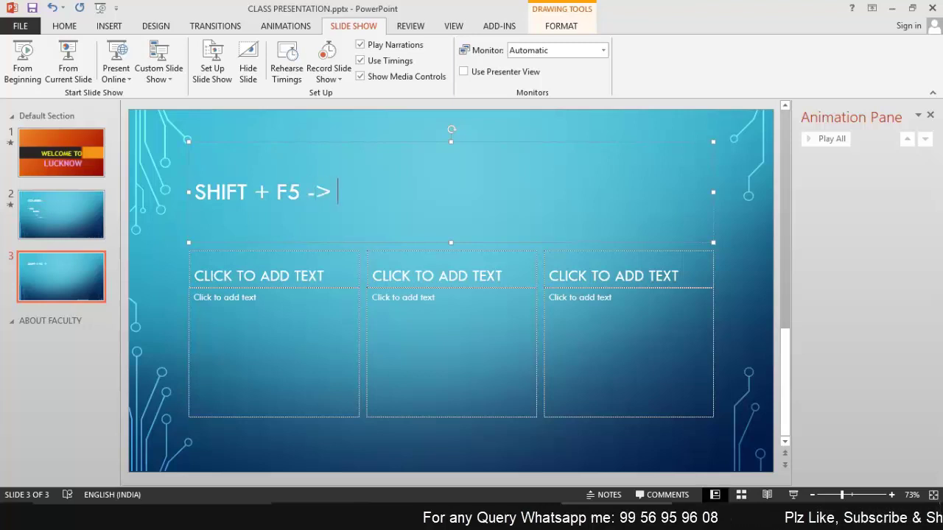
text( SH)
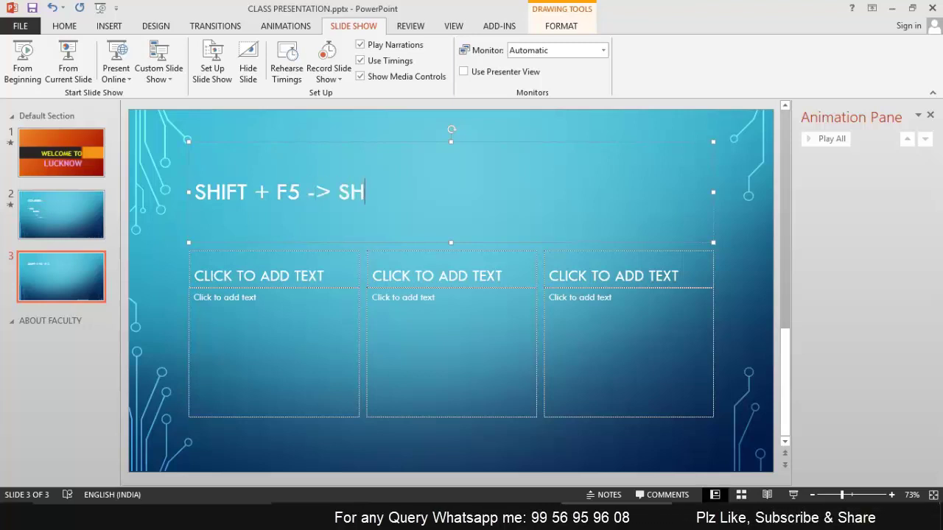
key(BackSpace)
text(L)
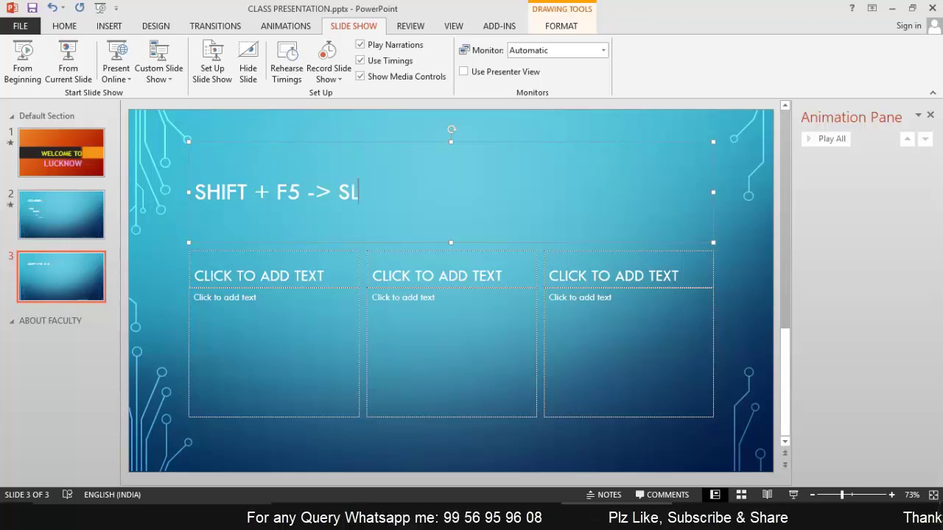
text(IDE SH)
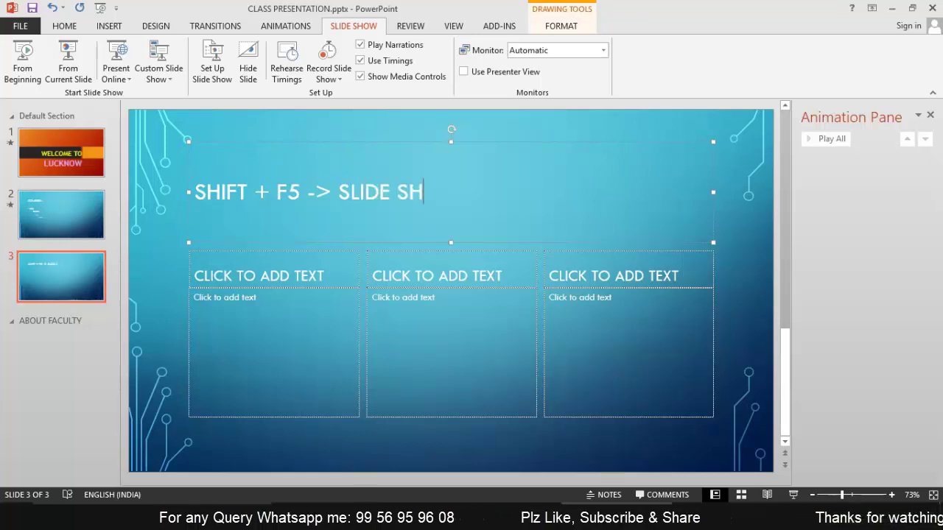
text(OW FORM )
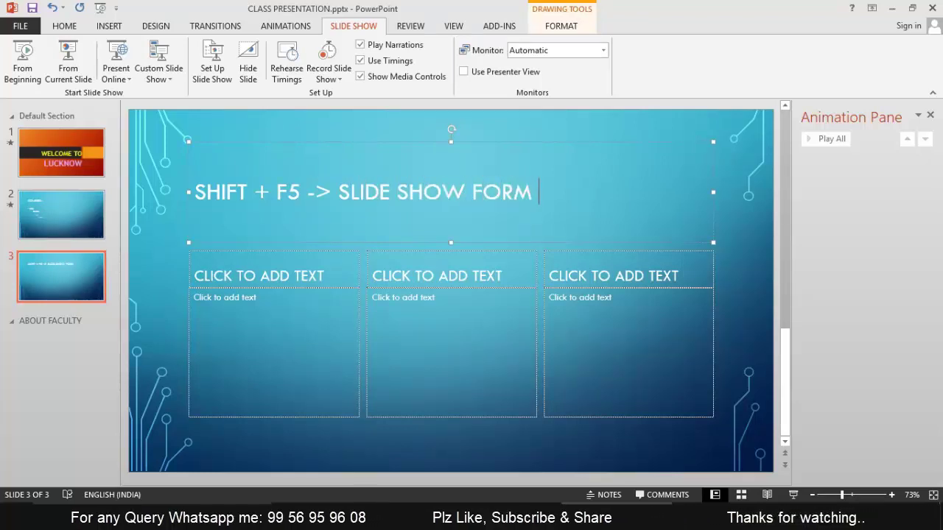
text(CURRENT)
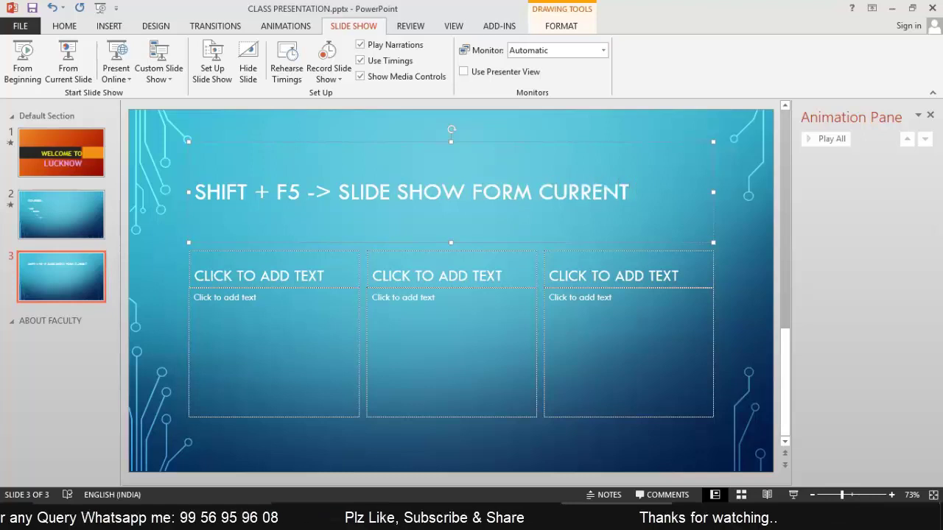
text( C)
key(BackSpace)
text(SLIDE.)
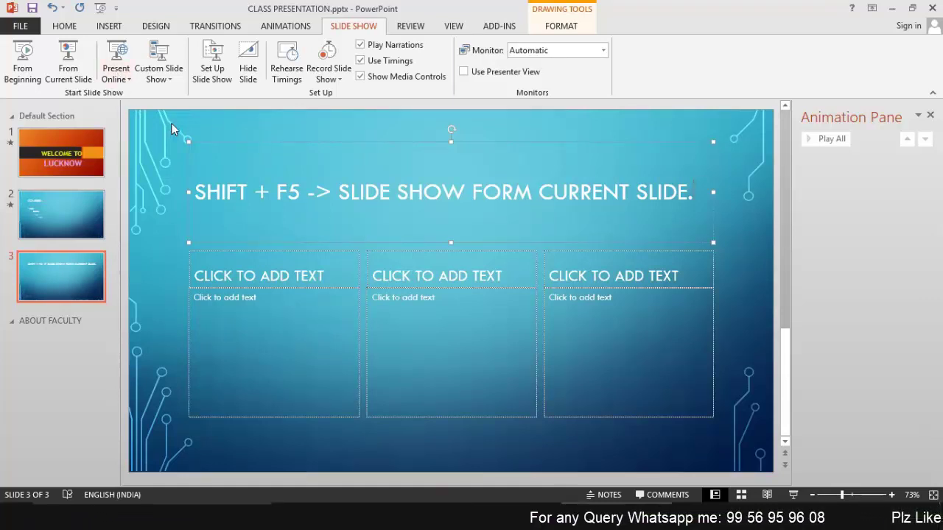
Check the Present Online options, then bring up the Custom Shows manager
click(130, 79)
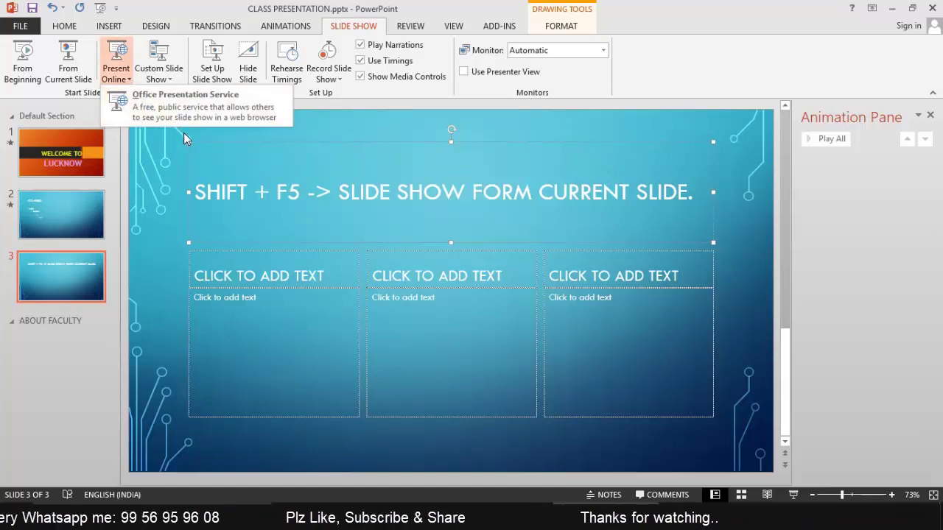
click(341, 127)
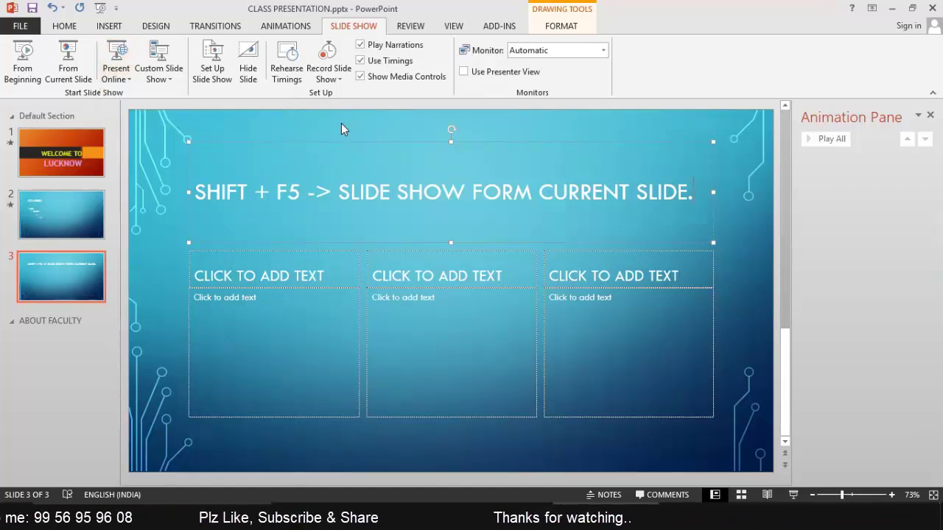
click(160, 79)
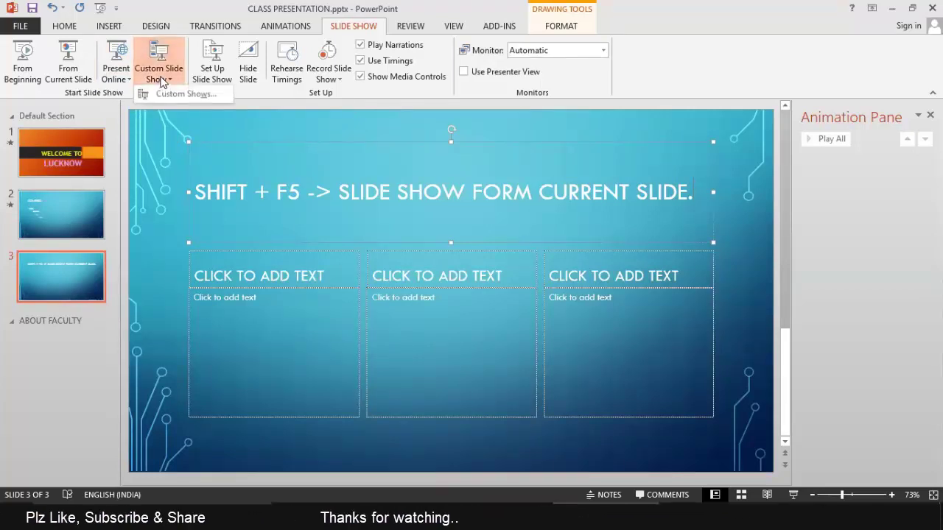
click(188, 95)
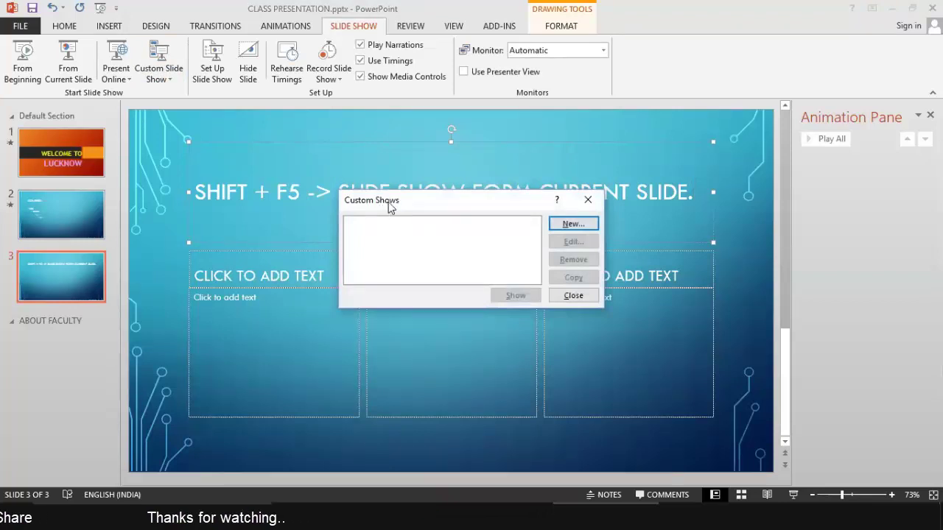
Define Custom Show 1 as slide 3 then the WELCOME TO slide, and play it
drag(390, 207, 449, 67)
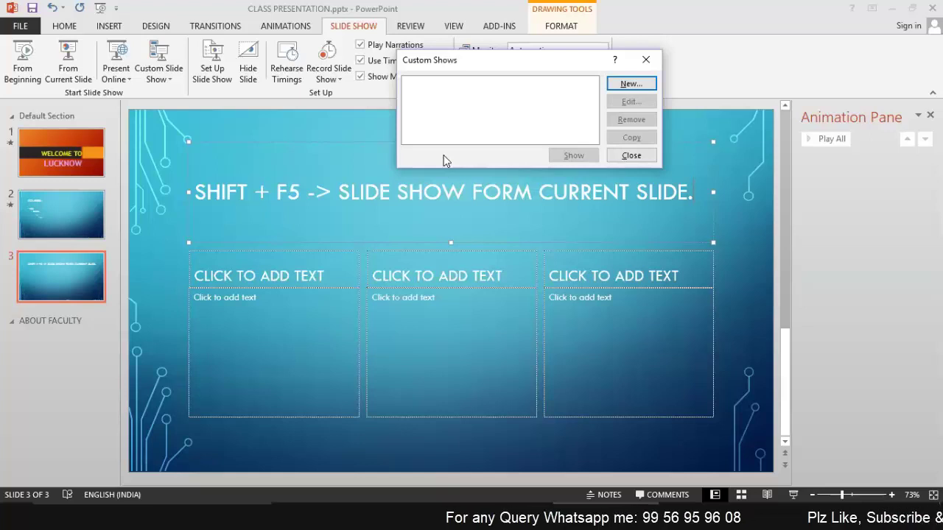
click(626, 84)
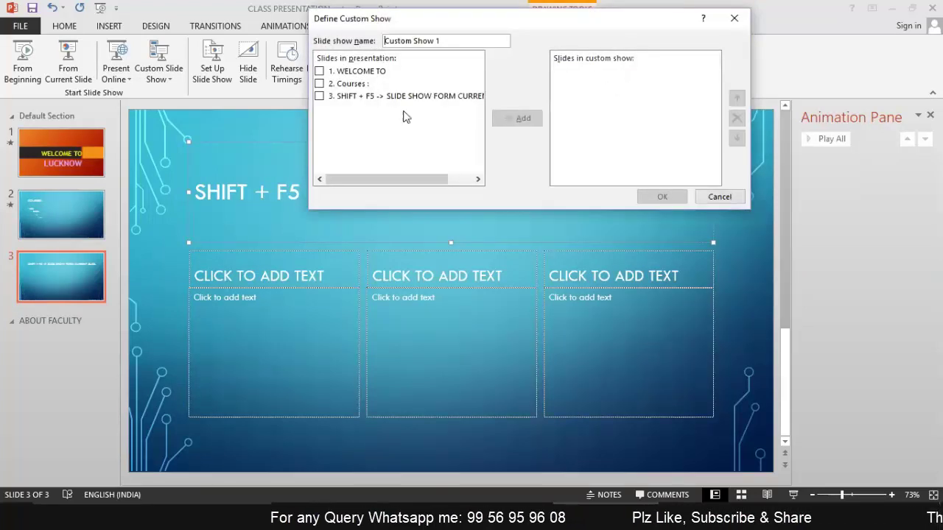
click(320, 96)
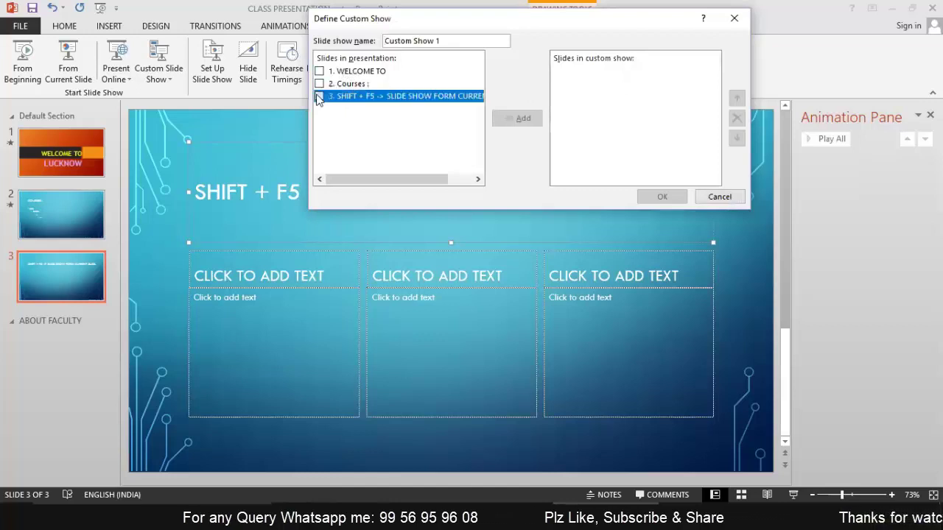
click(530, 117)
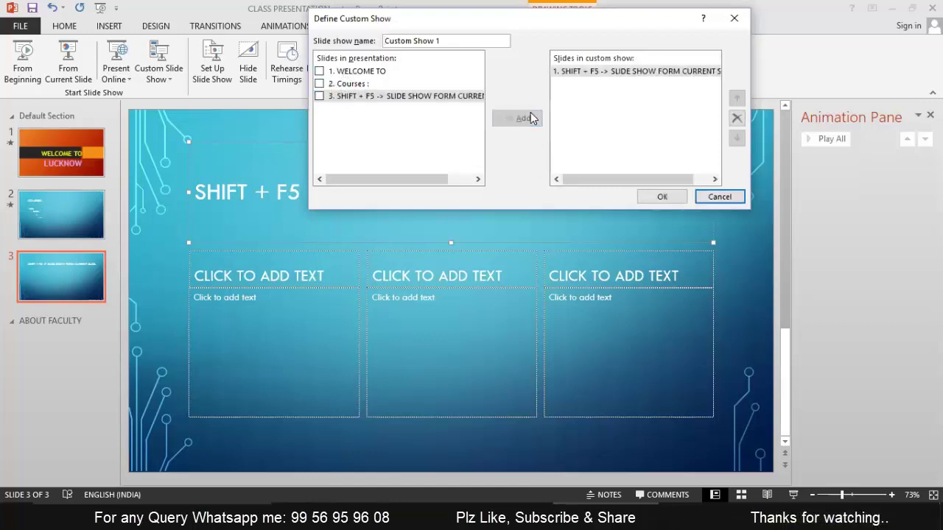
click(319, 71)
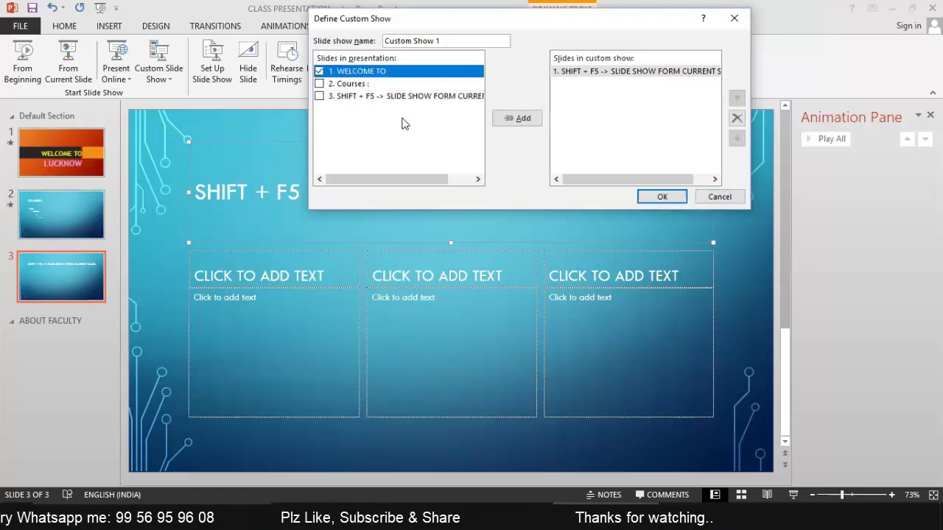
click(521, 120)
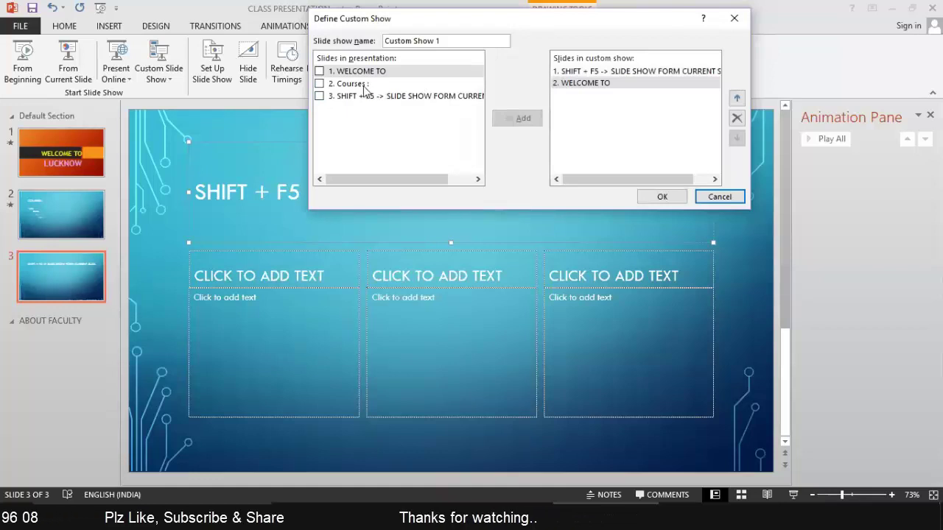
click(667, 197)
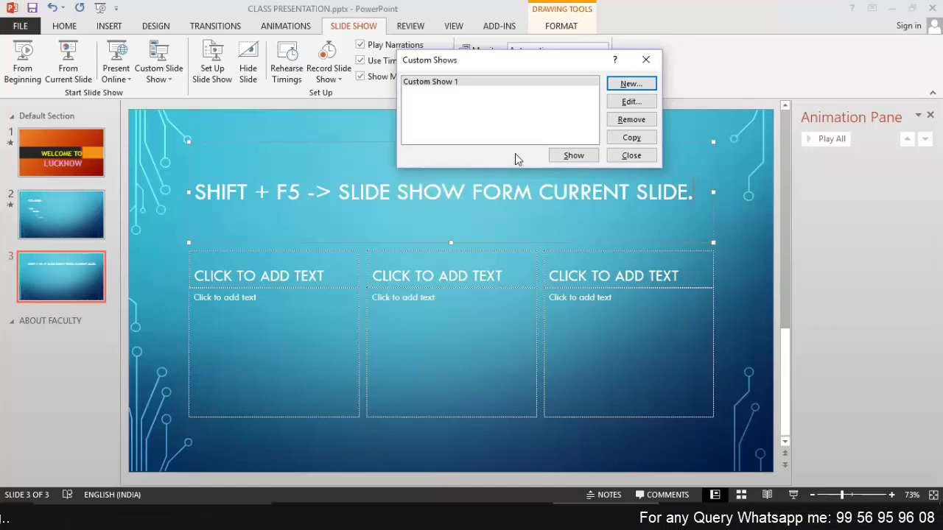
click(574, 156)
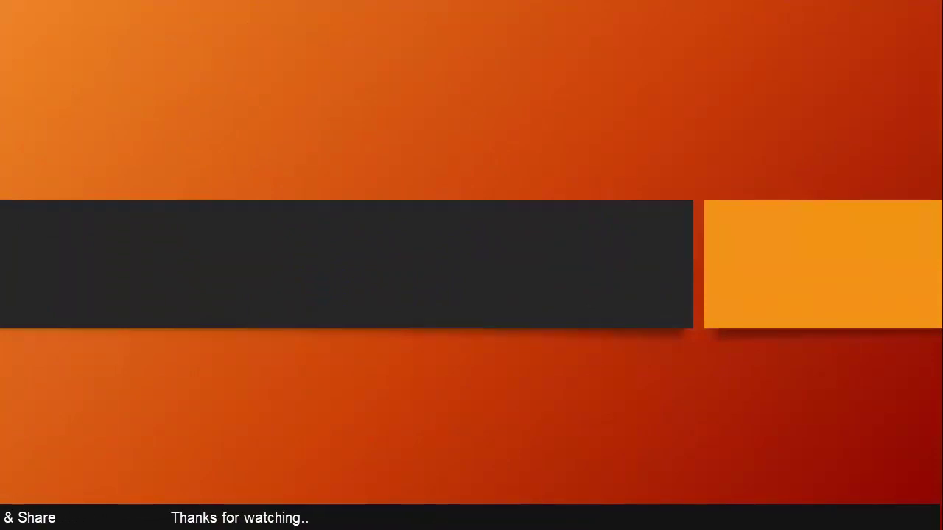
End Custom Show 1 with Esc, returning to the WELCOME TO LUCKNOW slide
key(Escape)
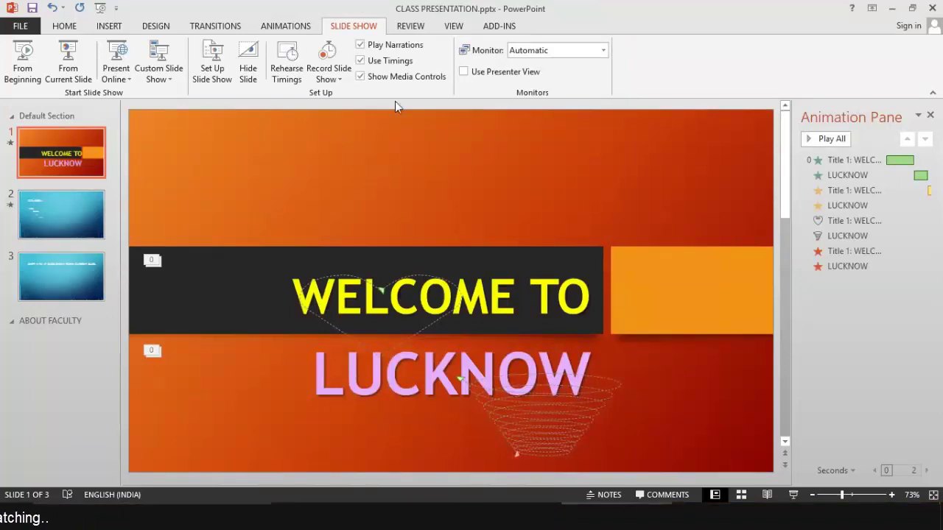
Remove Custom Show 1 from the Custom Shows list and move to the COURSES slide
click(159, 66)
click(184, 111)
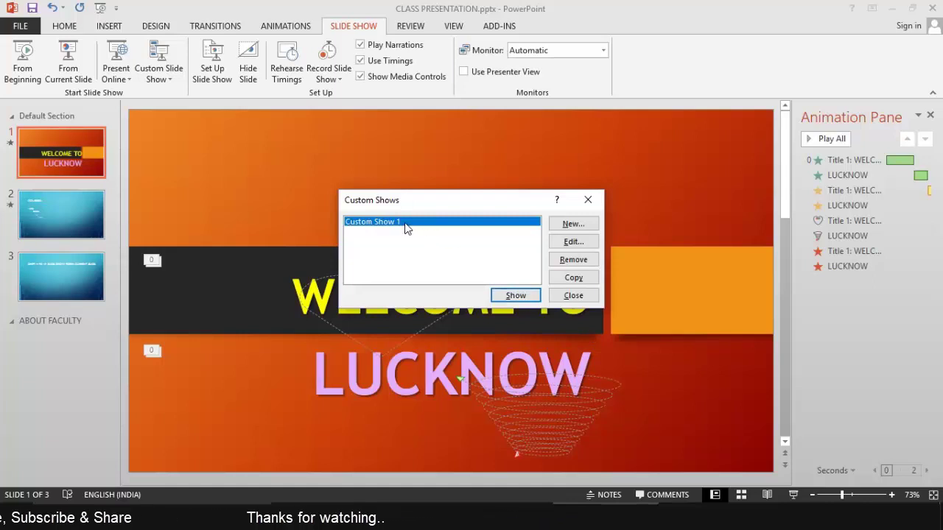
click(574, 242)
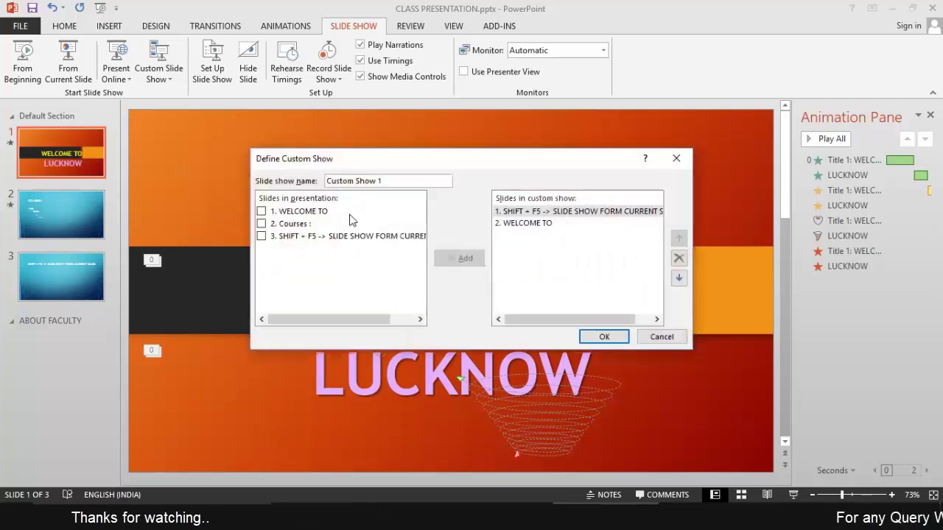
click(661, 337)
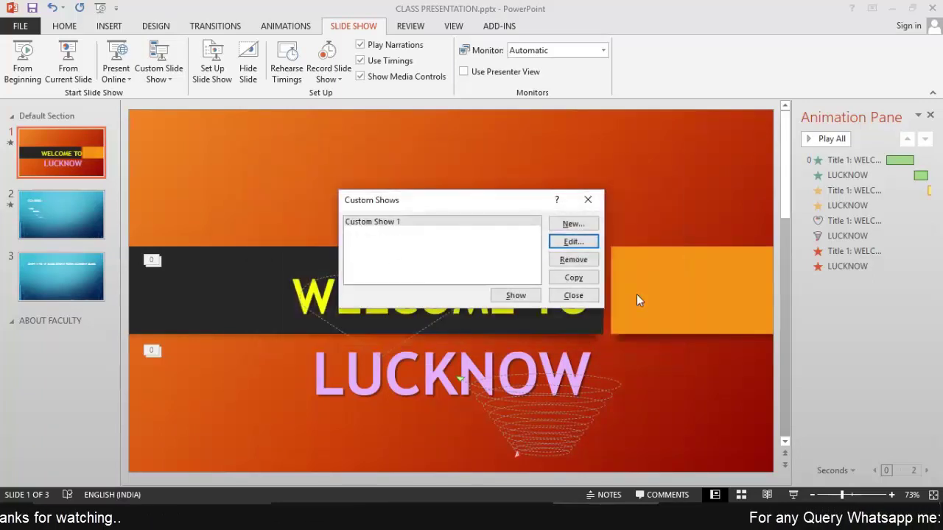
click(573, 261)
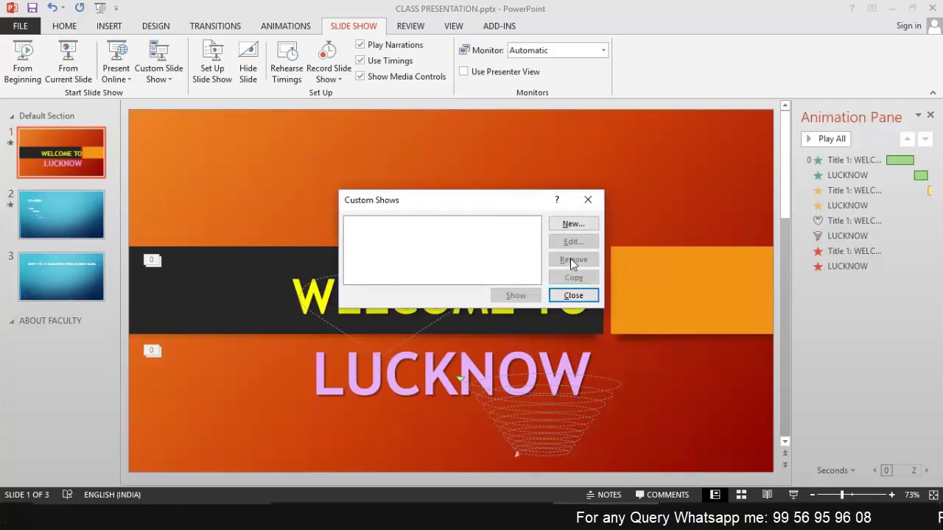
click(573, 295)
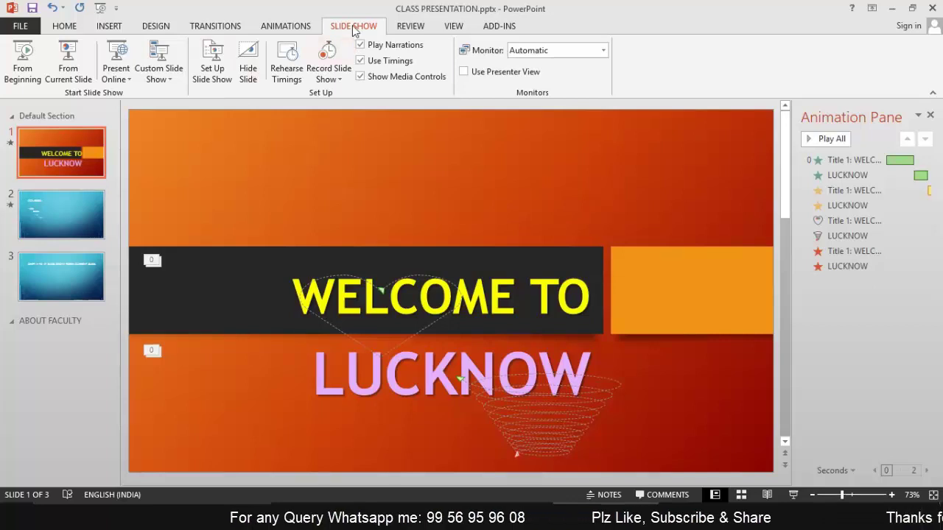
key(Page_Down)
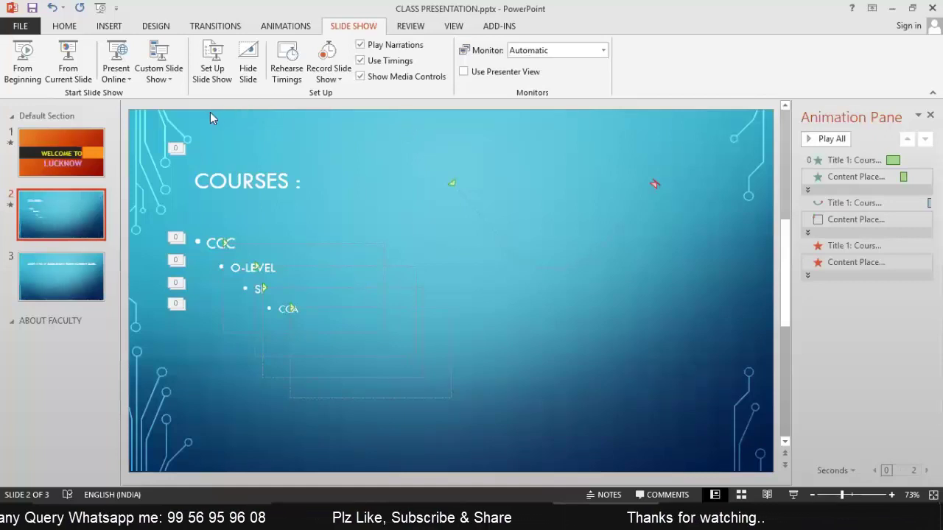
Set the show type to 'Browsed by an individual (window)' in Set Up Slide Show
click(213, 67)
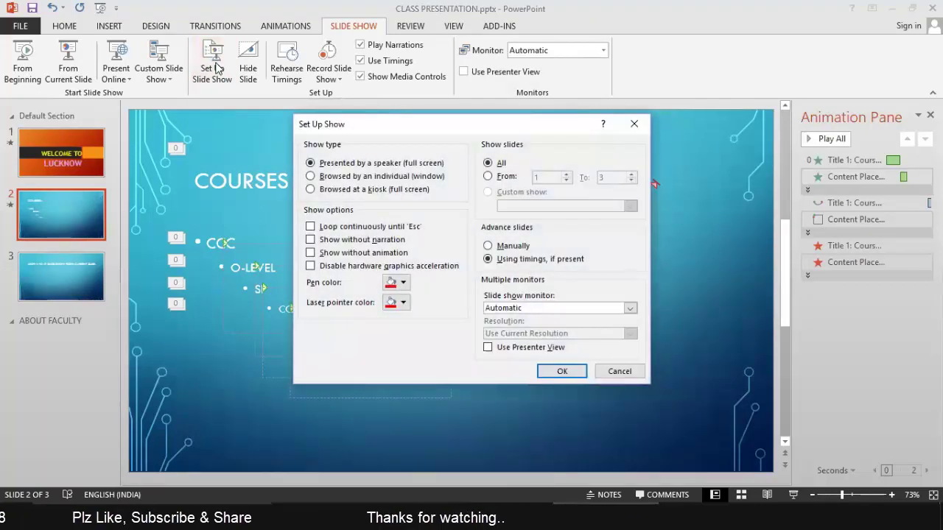
drag(413, 131, 363, 113)
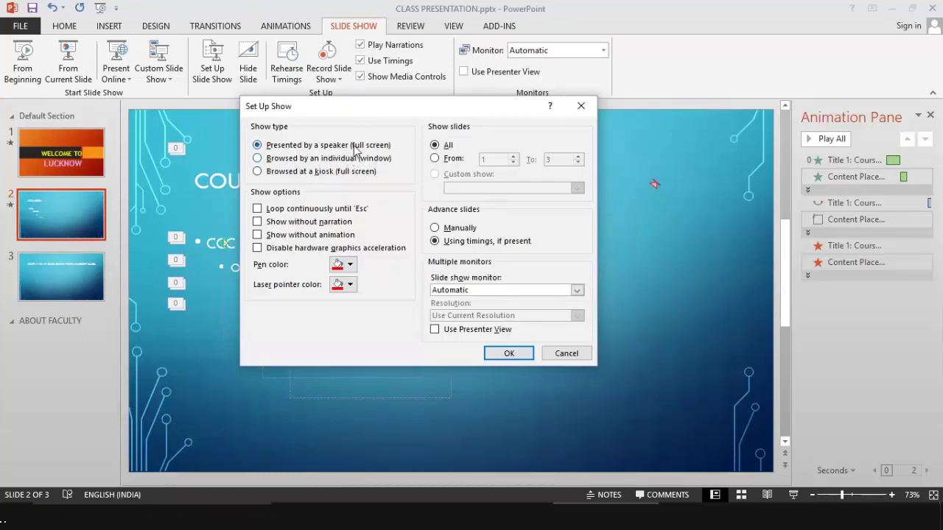
click(257, 159)
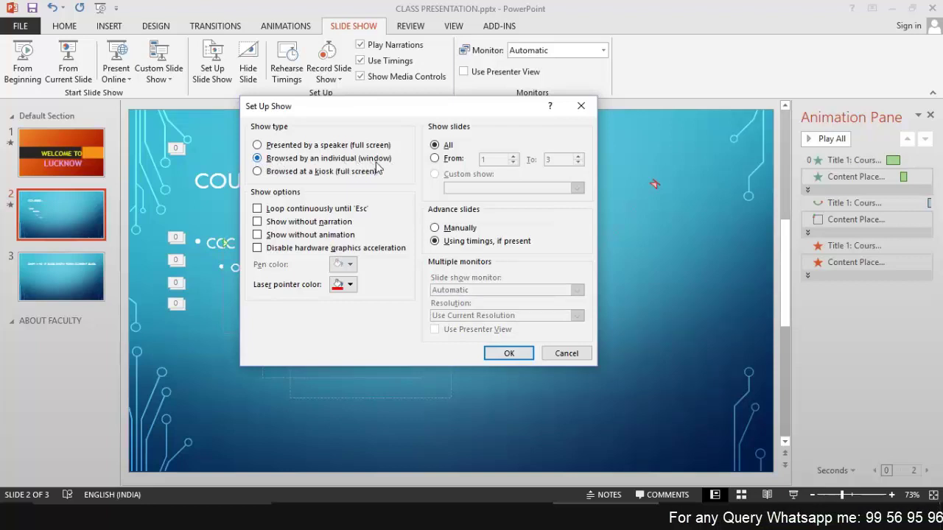
click(520, 354)
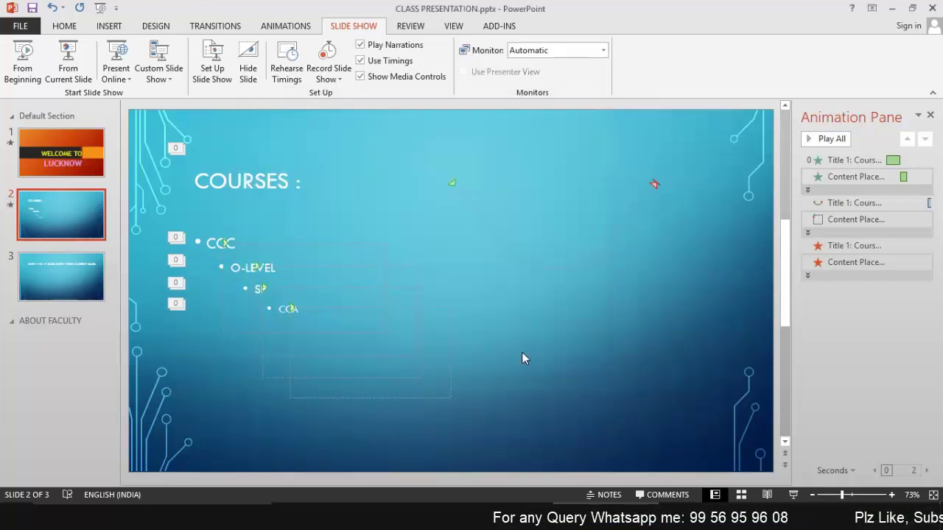
Start the windowed slide show with F5, restarting it once, and advance to slide 3
key(F5)
key(Escape)
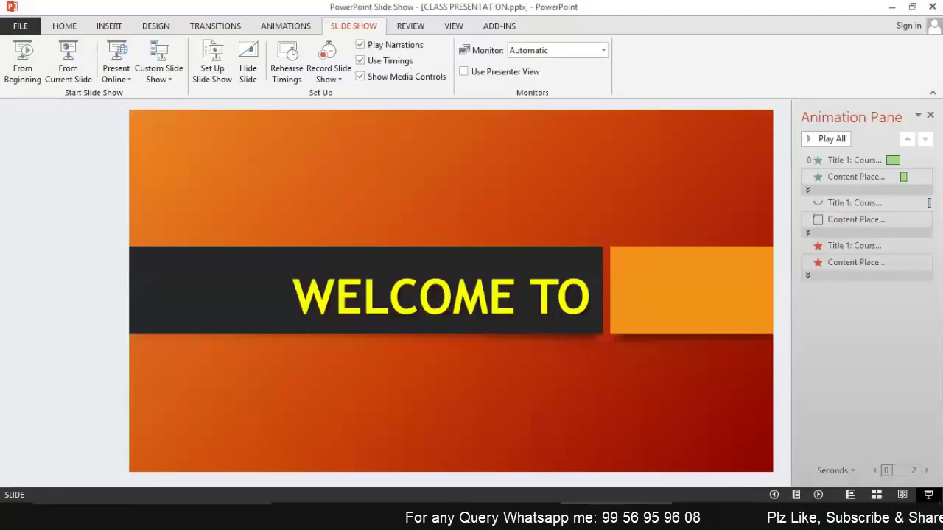
key(F5)
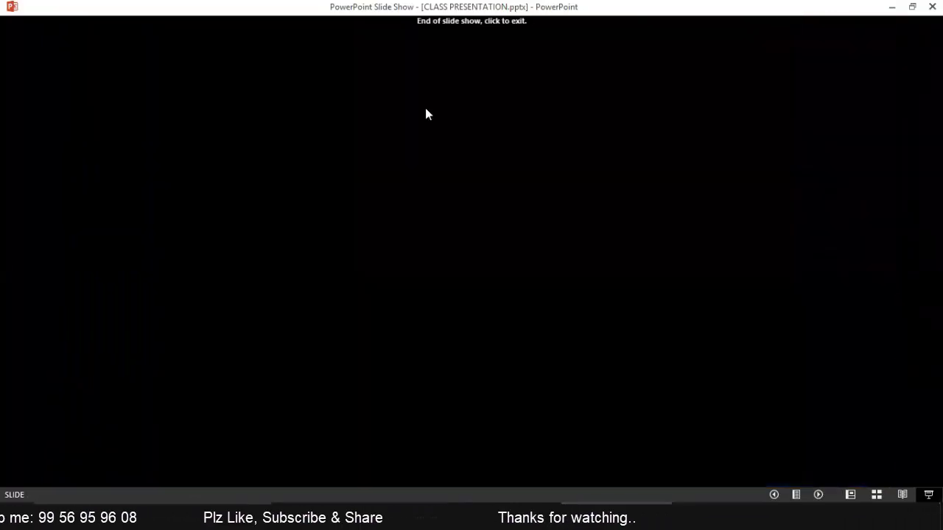
Switch to Presented by a speaker (full screen) with narration kept and Show without animation ticked
click(425, 107)
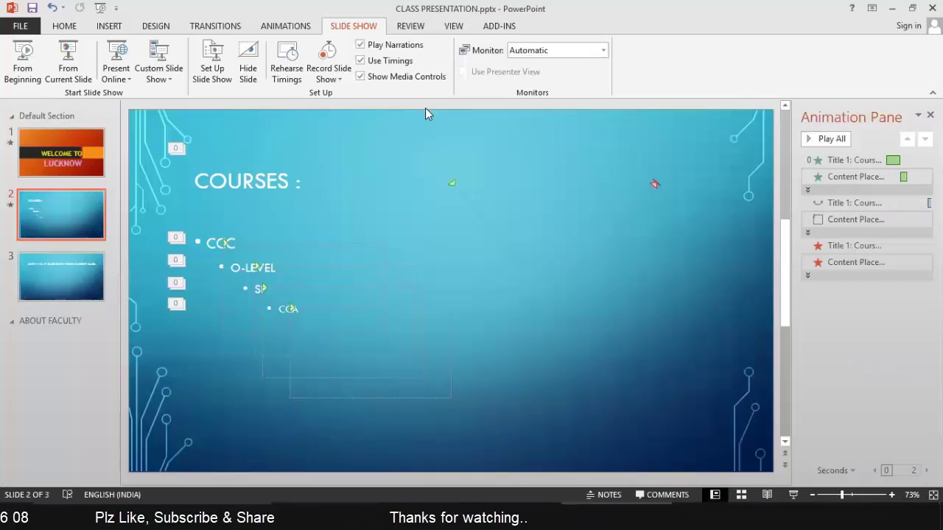
click(212, 65)
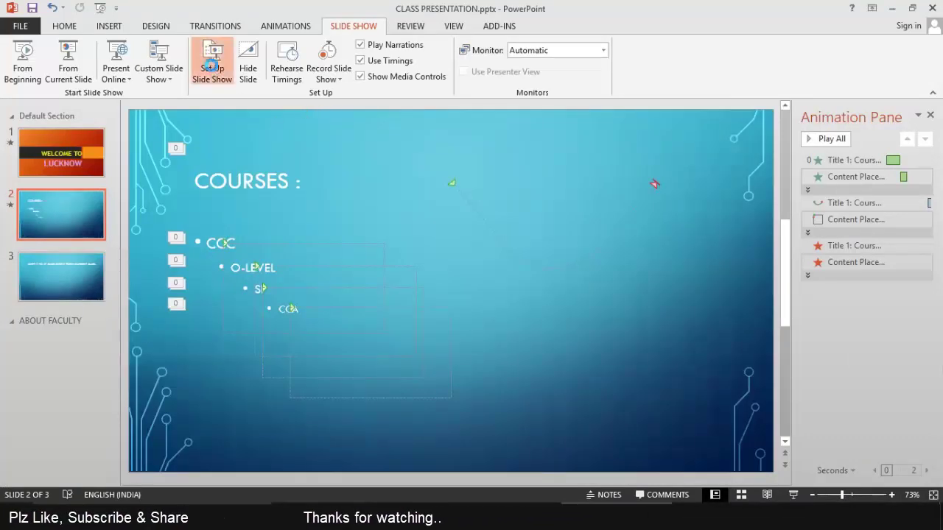
click(322, 165)
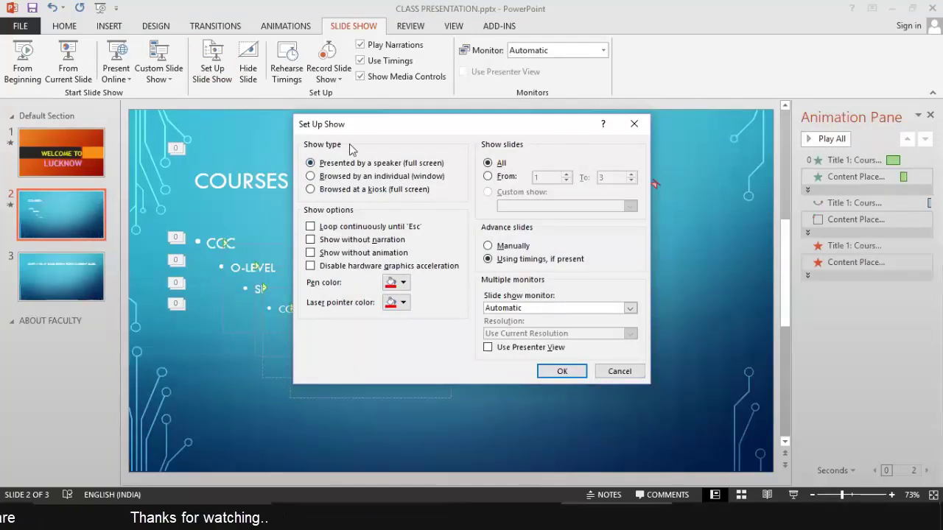
drag(346, 125, 268, 88)
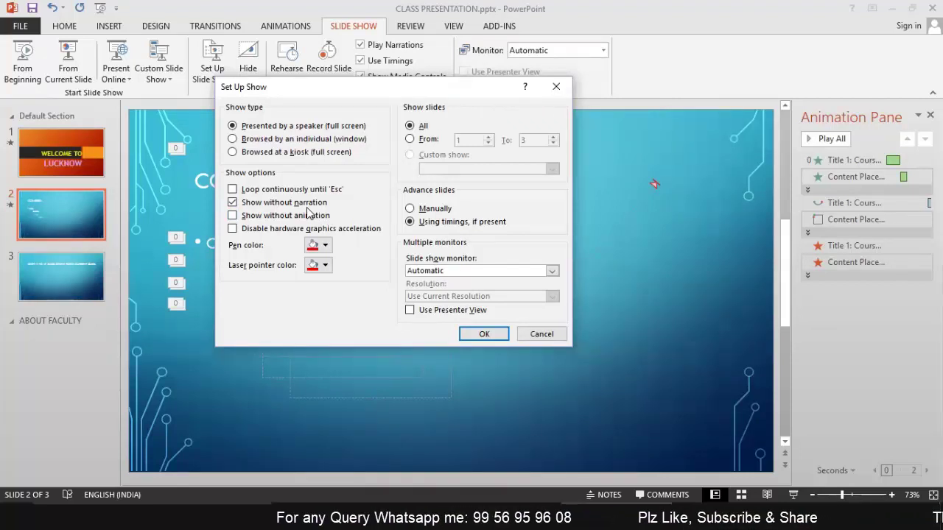
click(234, 202)
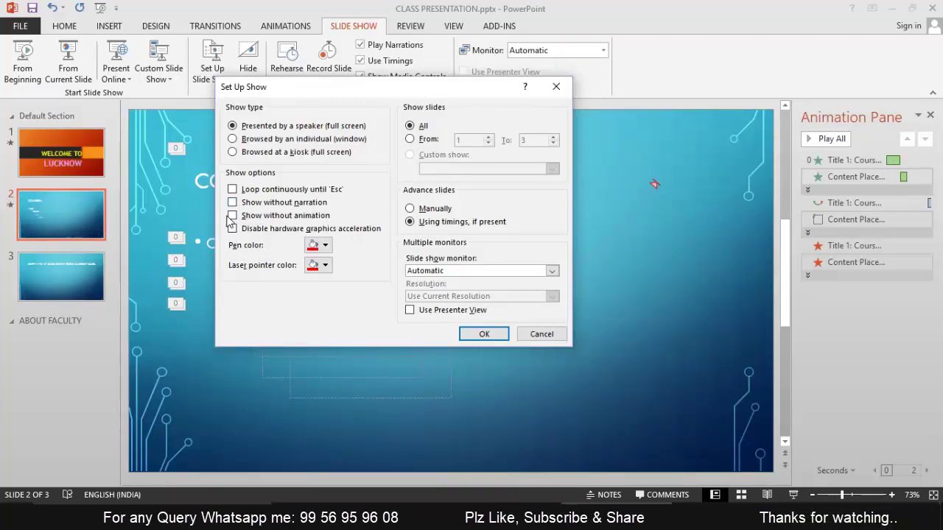
click(233, 216)
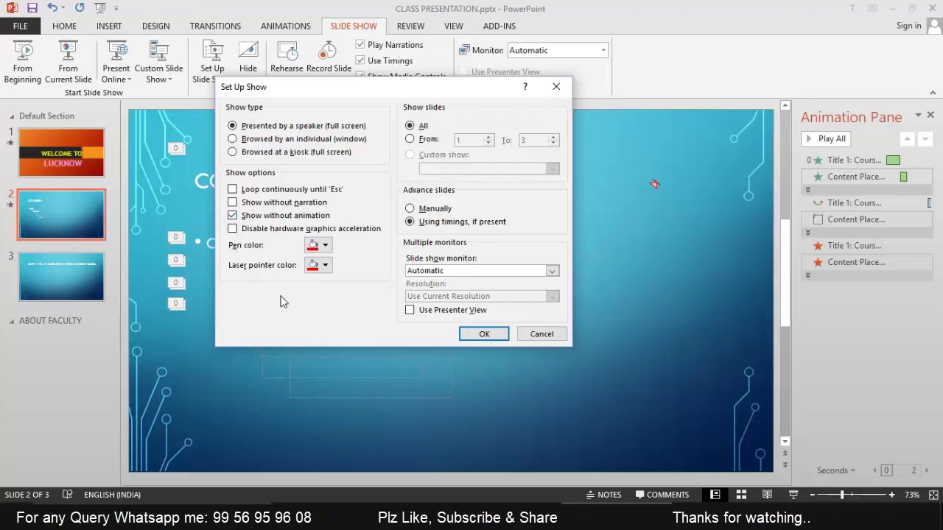
click(485, 335)
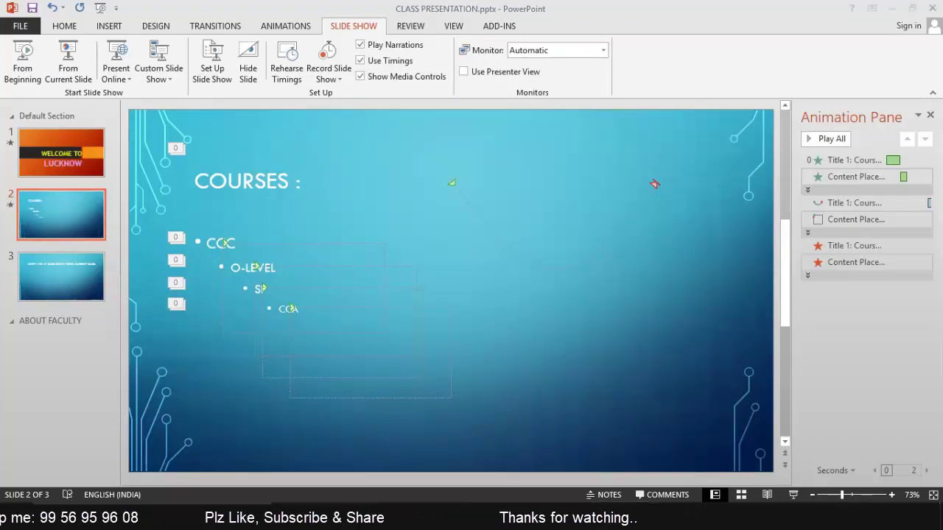
key(F5)
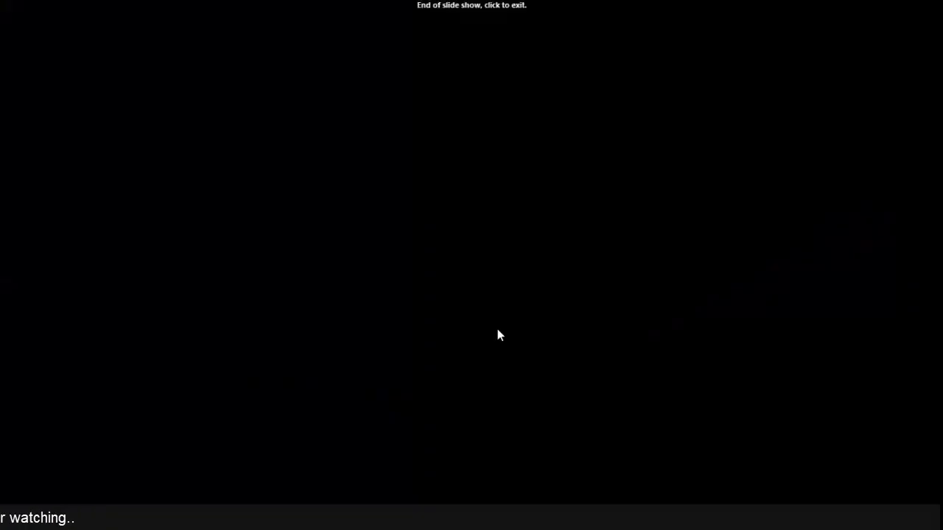
click(497, 335)
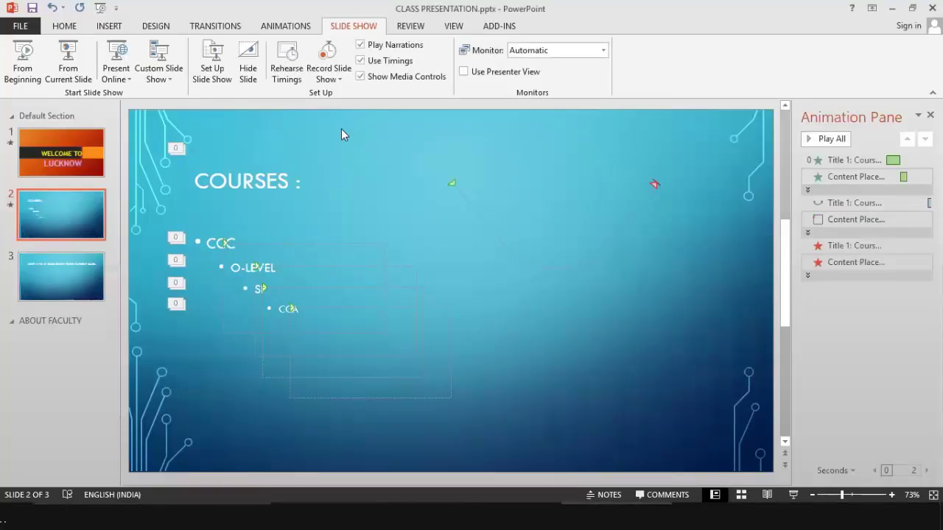
Restrict the slide show to play only slides 2 to 3
click(209, 71)
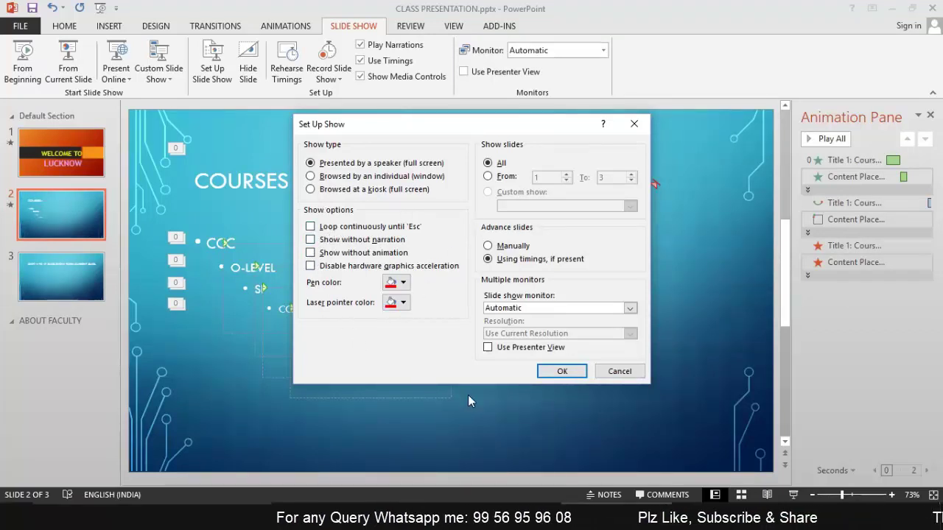
click(562, 373)
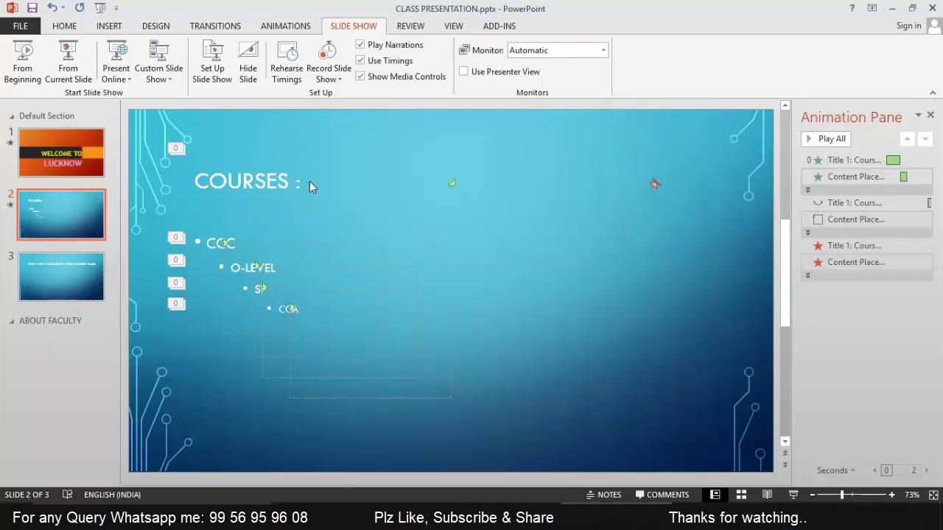
click(212, 63)
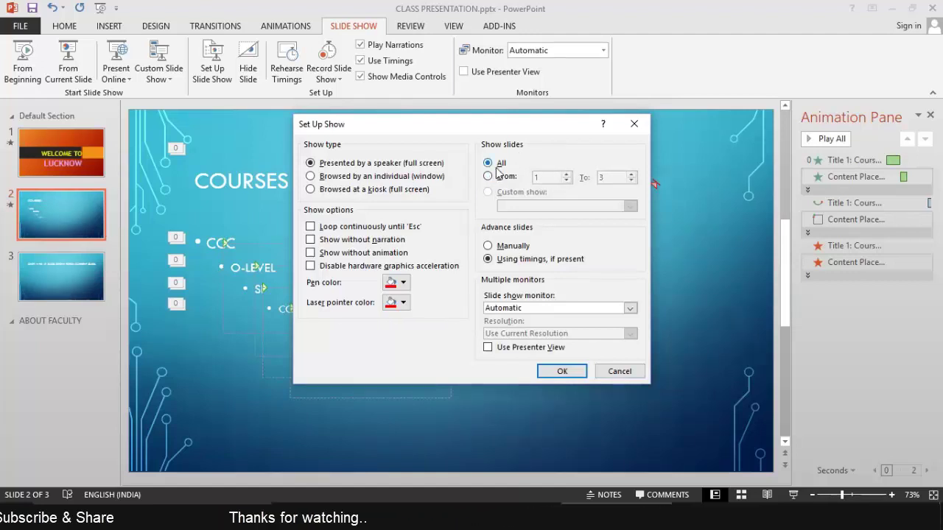
click(488, 177)
text(2)
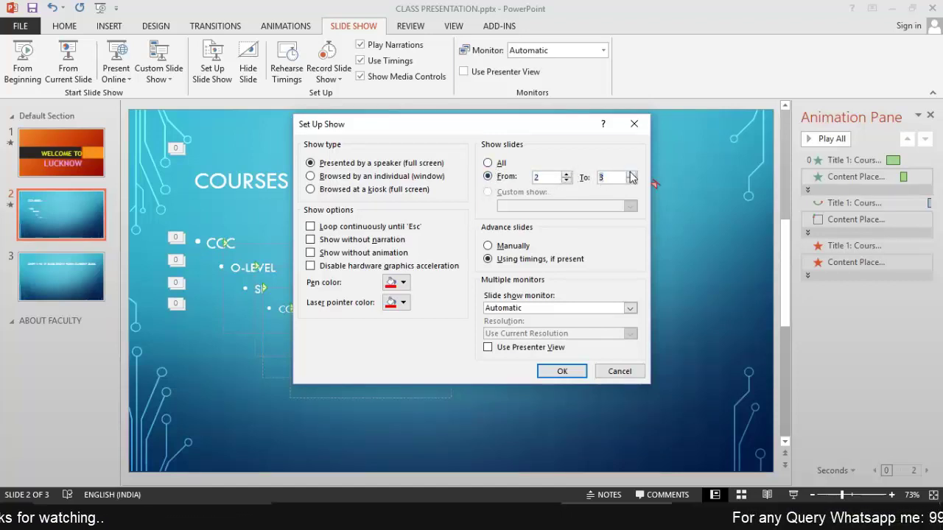
click(630, 178)
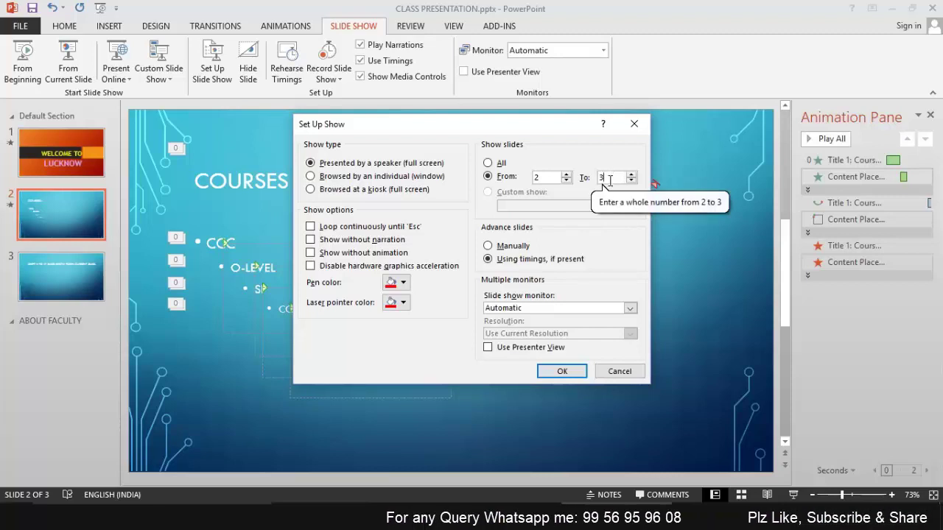
click(571, 376)
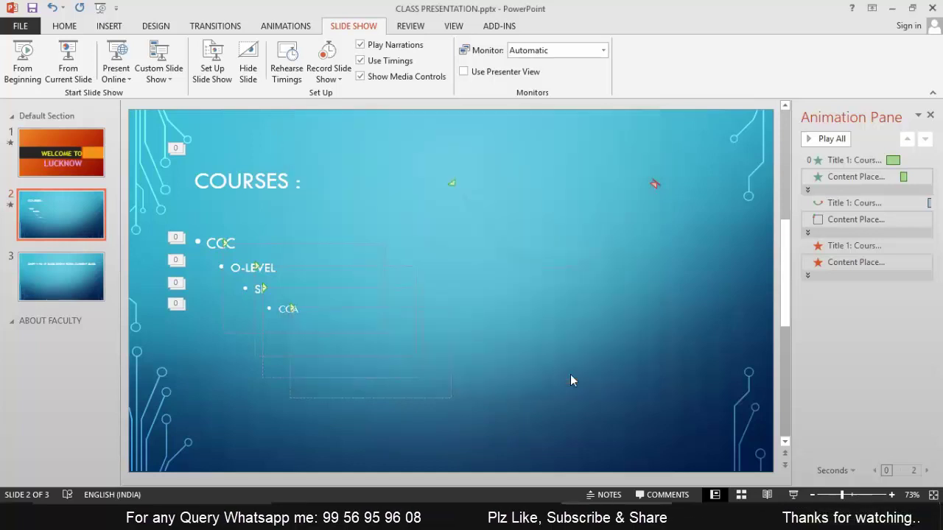
key(F5)
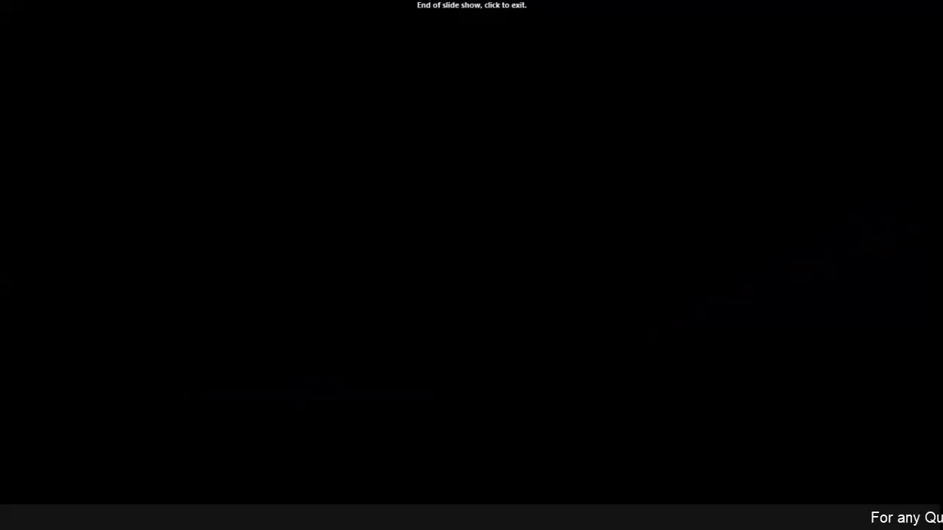
click(571, 375)
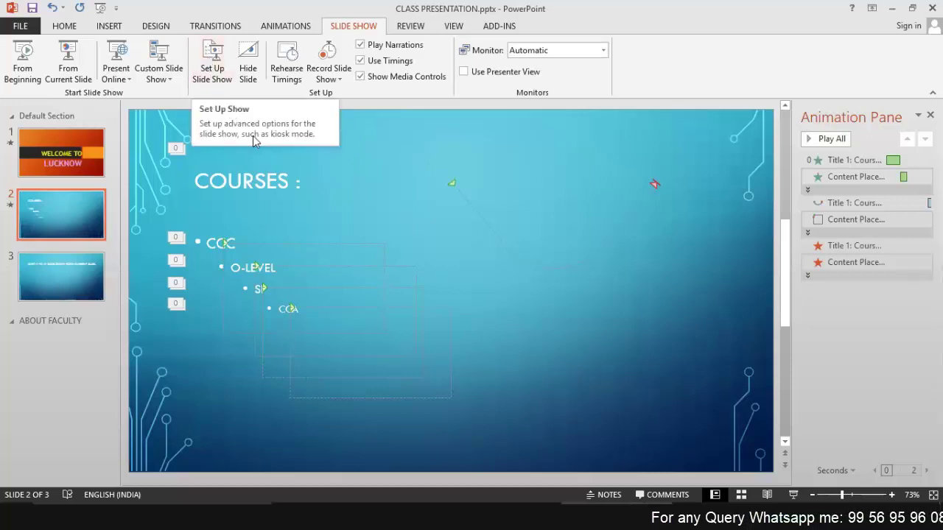
In Set Up Slide Show, choose All slides and keep the red pen colour unchanged
click(224, 78)
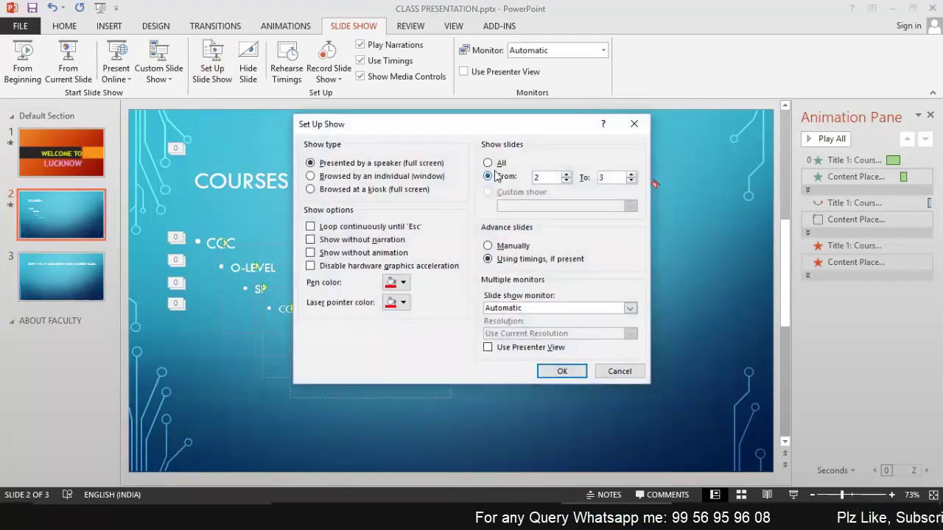
click(497, 164)
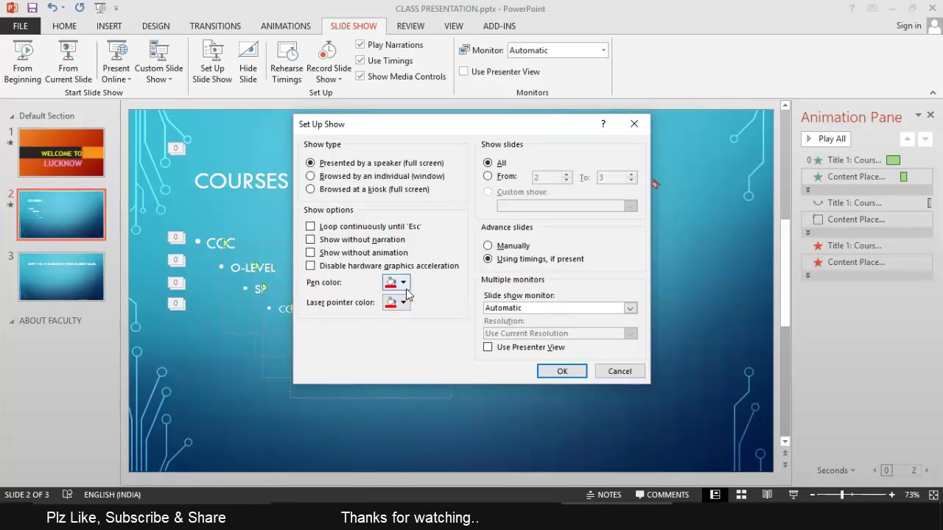
click(404, 283)
click(408, 287)
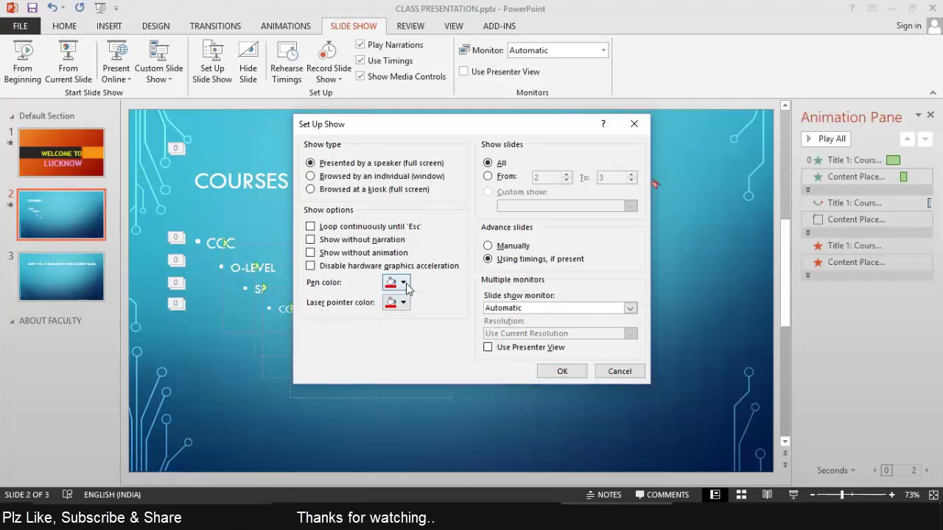
click(563, 369)
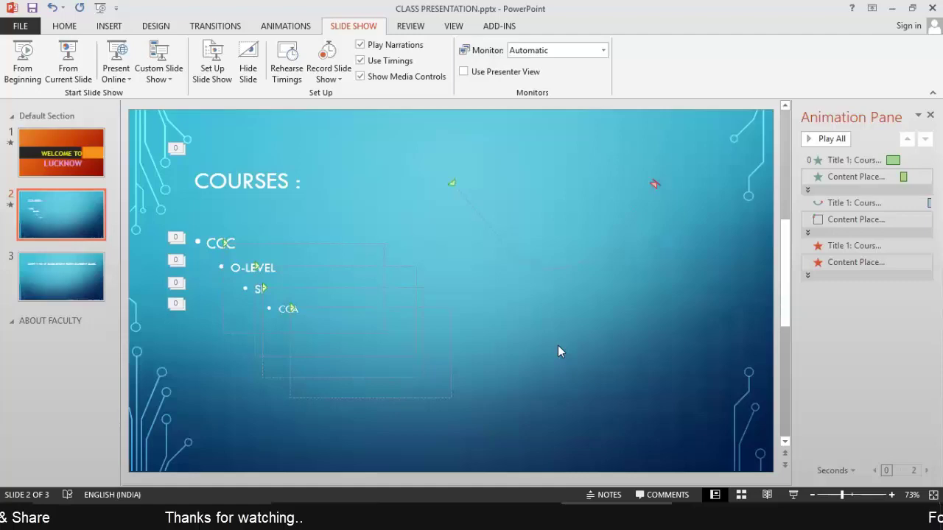
Start the slide show from the beginning and switch to the laser pointer
key(F5)
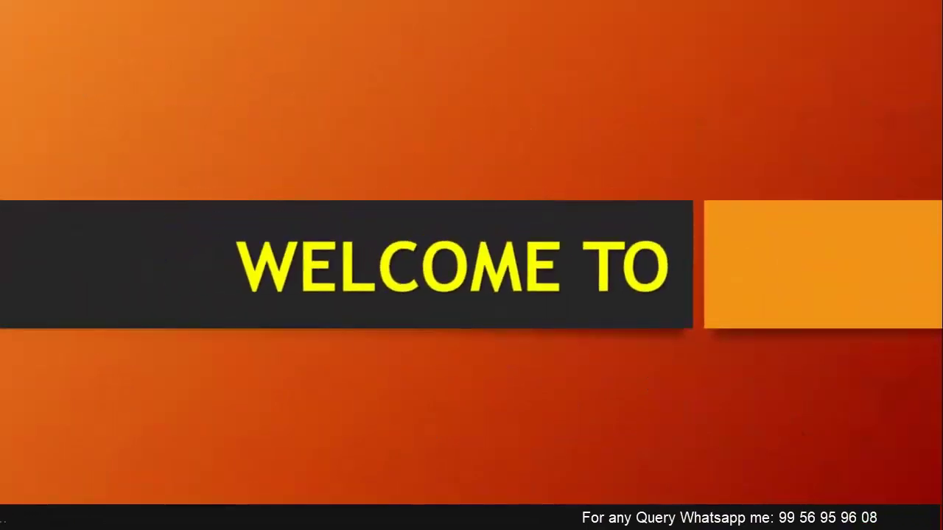
right_click(257, 149)
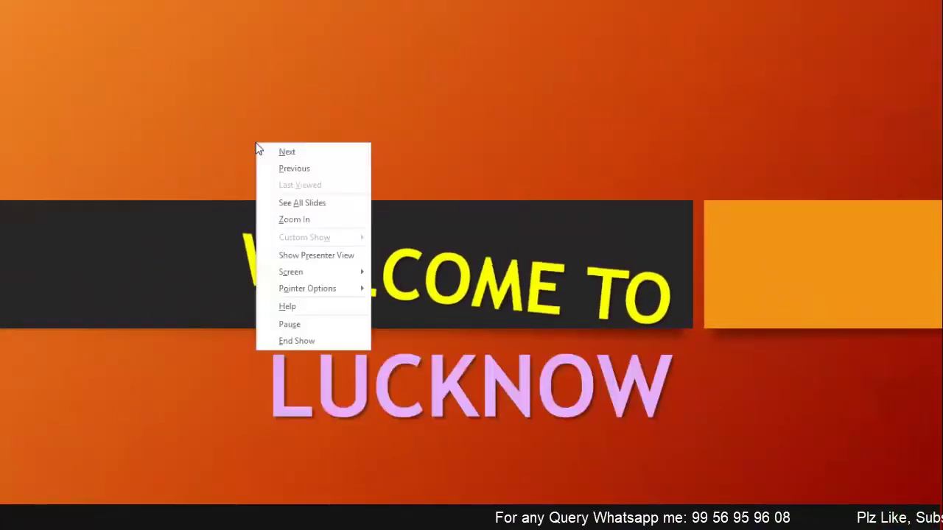
mouse_move(307, 289)
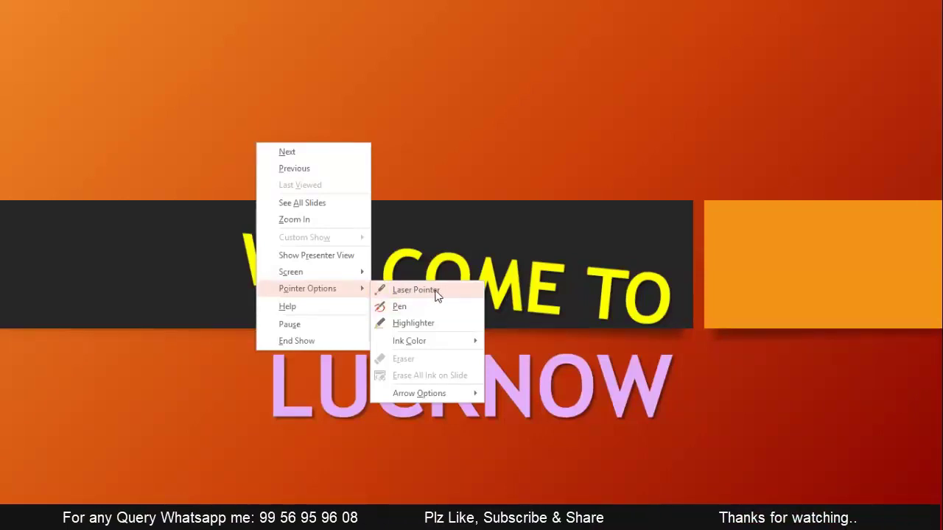
click(435, 292)
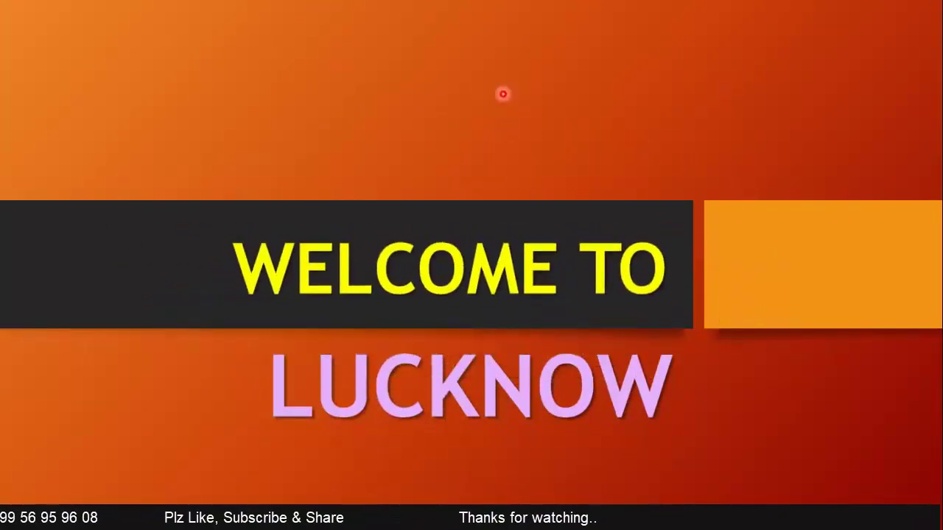
Switch to the pen, scribble red ink on the orange box, and advance to Courses
right_click(577, 61)
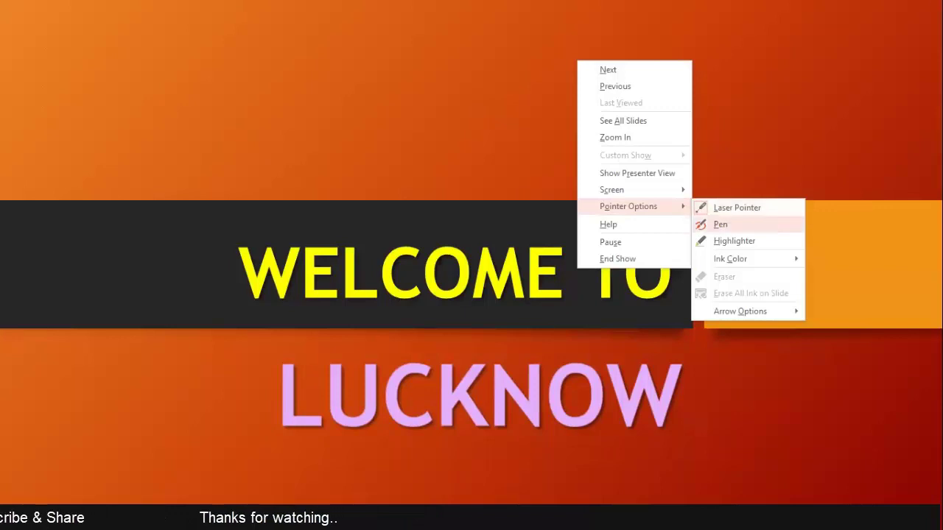
click(784, 224)
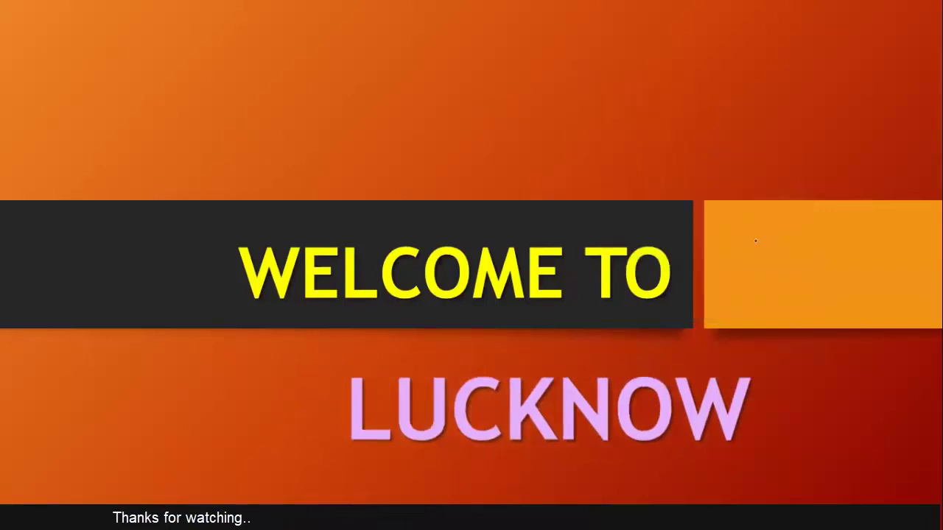
mouse_move(748, 246)
mouse_down()
mouse_move(816, 280)
mouse_move(811, 269)
mouse_move(833, 257)
mouse_move(874, 258)
mouse_up()
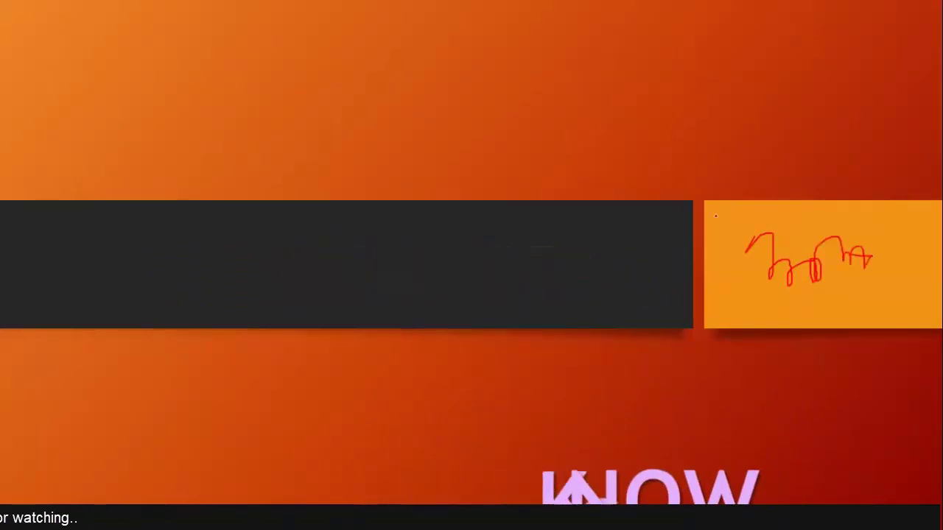
drag(715, 215, 697, 207)
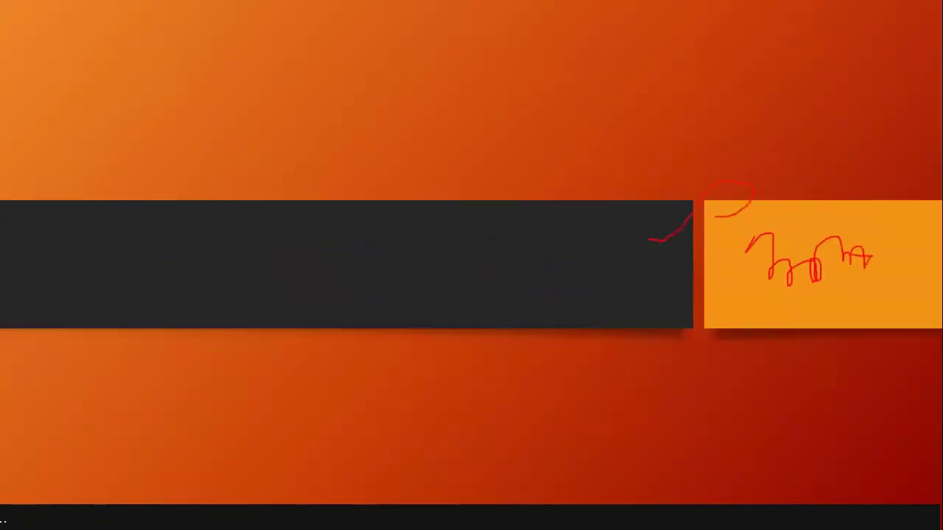
key(Right)
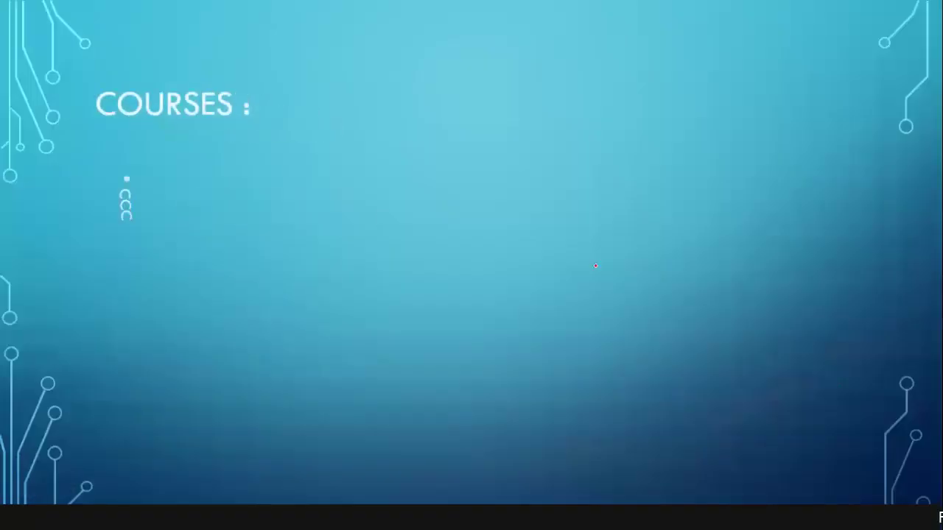
View and dismiss the pointer options on the Courses slide, letting its bullet animations continue
right_click(374, 159)
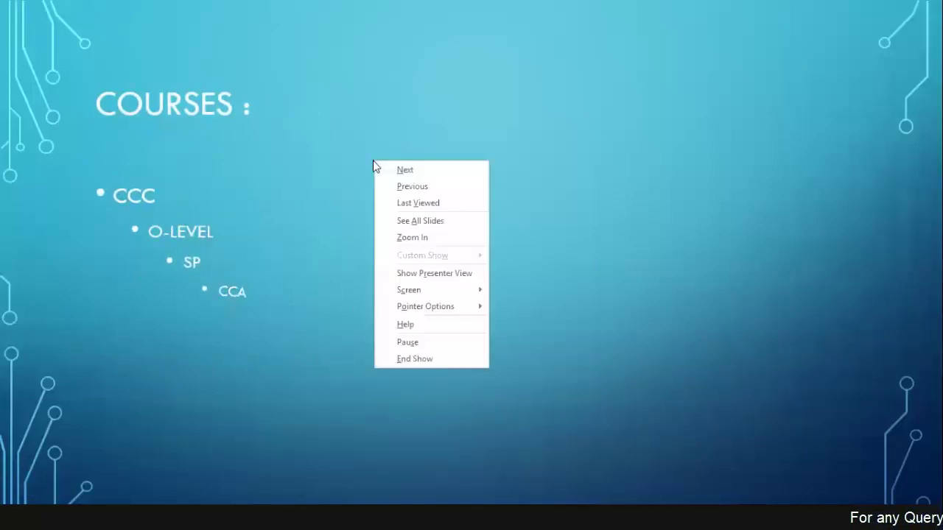
click(338, 172)
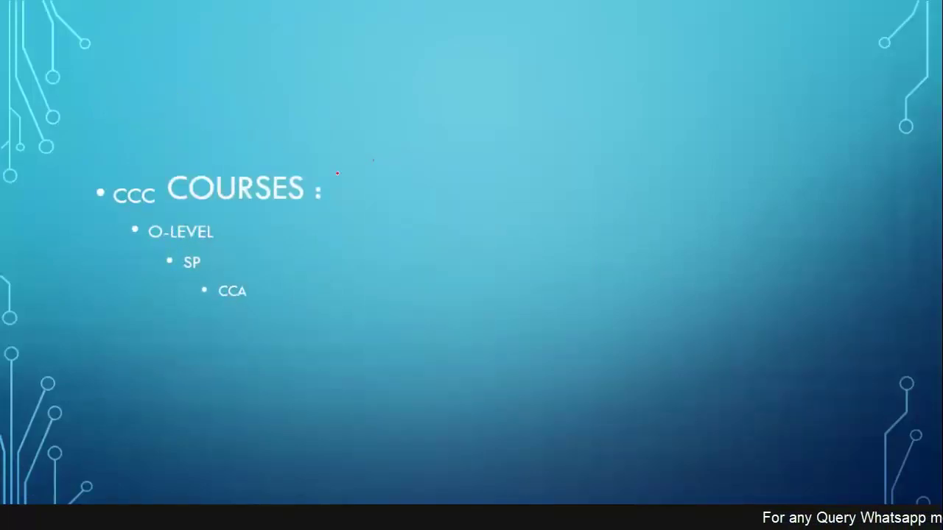
right_click(338, 173)
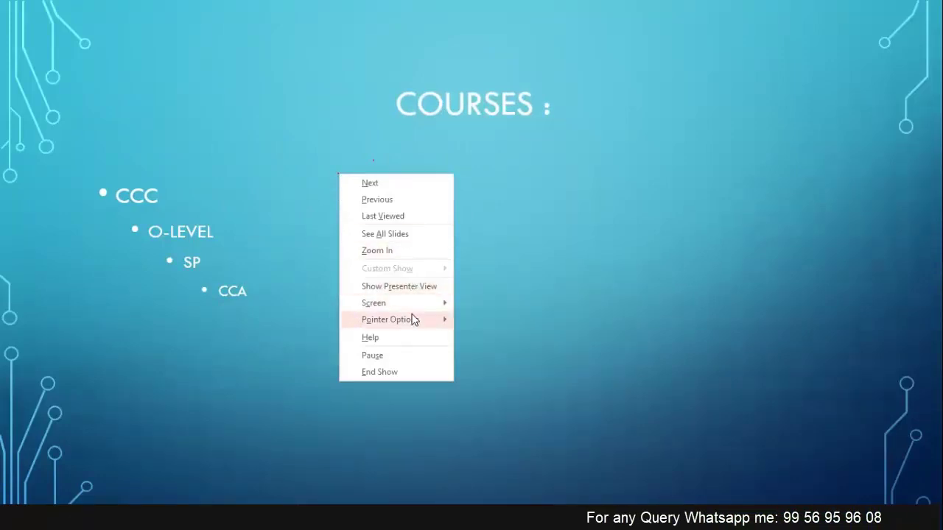
mouse_move(391, 320)
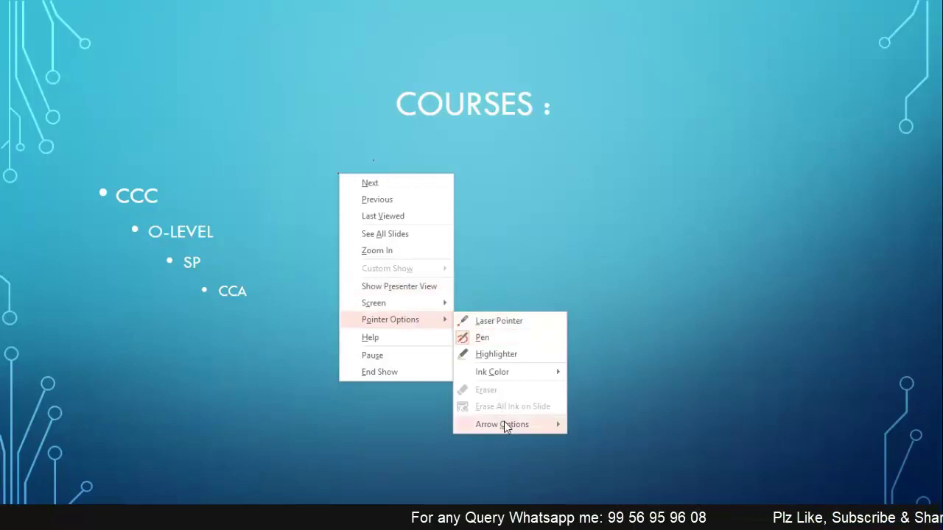
mouse_move(508, 424)
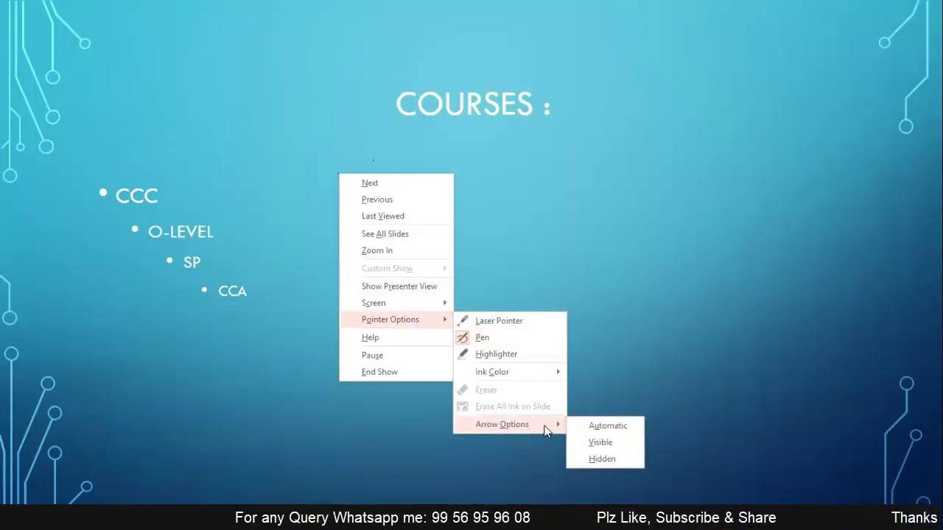
click(600, 427)
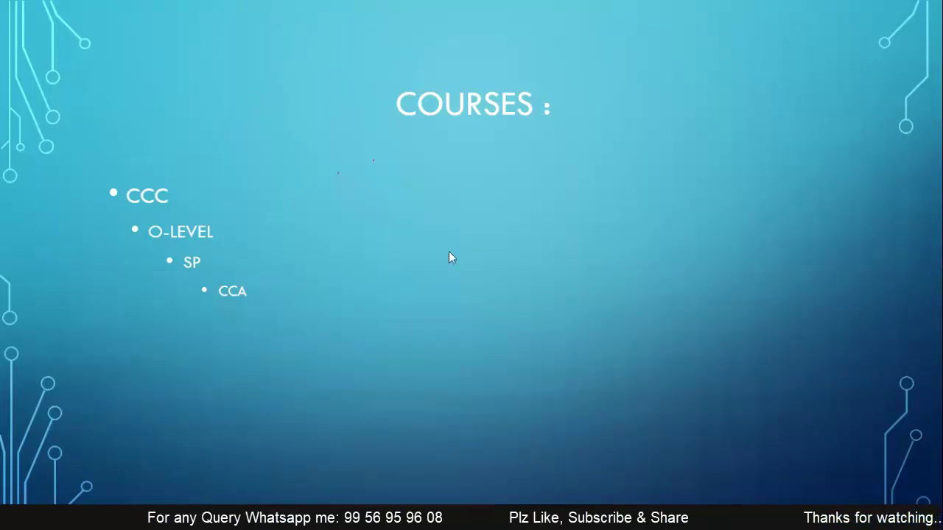
click(394, 174)
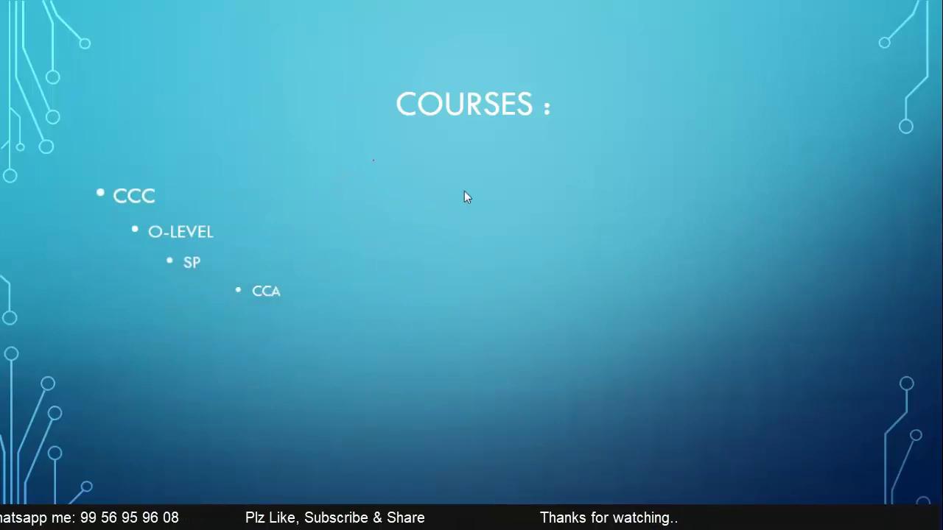
End the show keeping the ink, close Set Up Slide Show unchanged, and select slide 3
key(Escape)
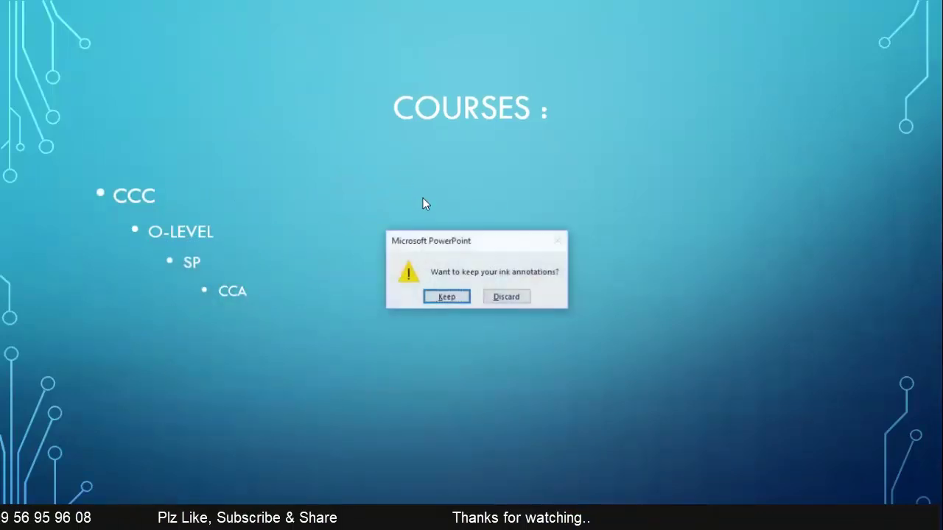
click(464, 301)
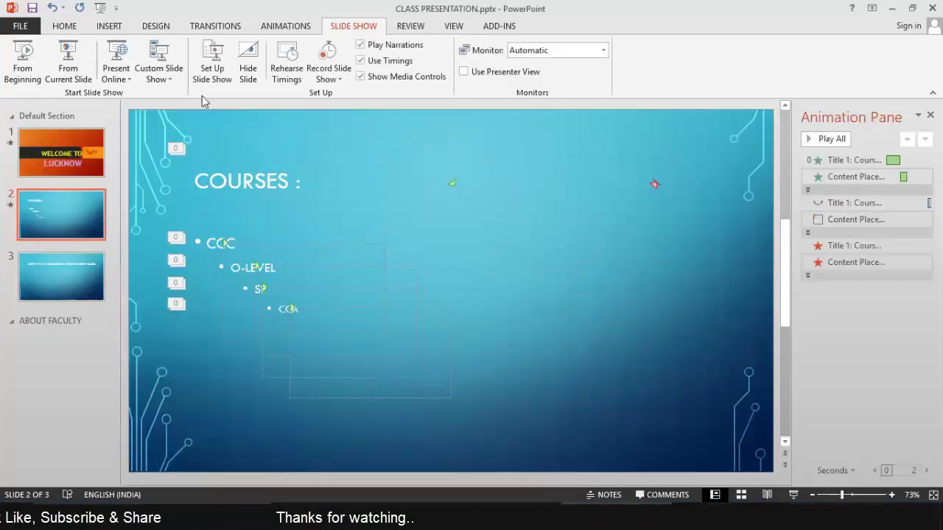
click(213, 68)
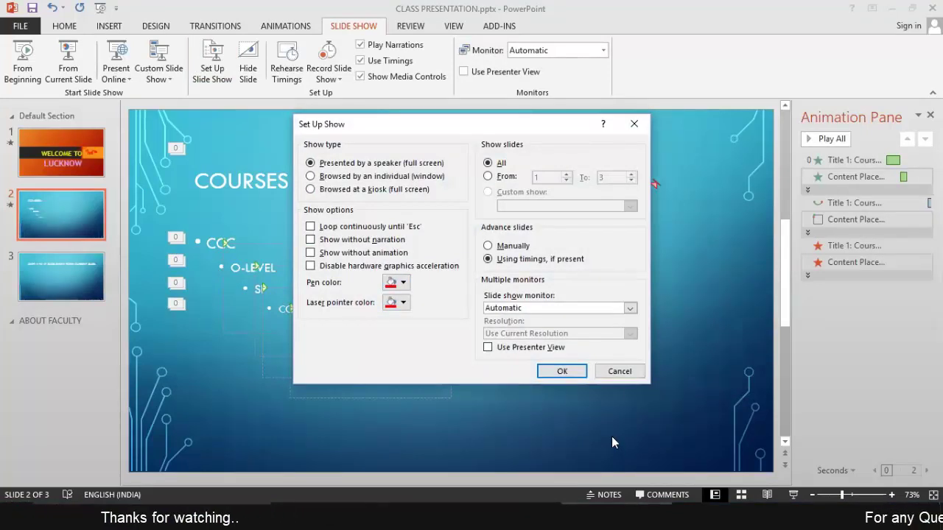
click(609, 372)
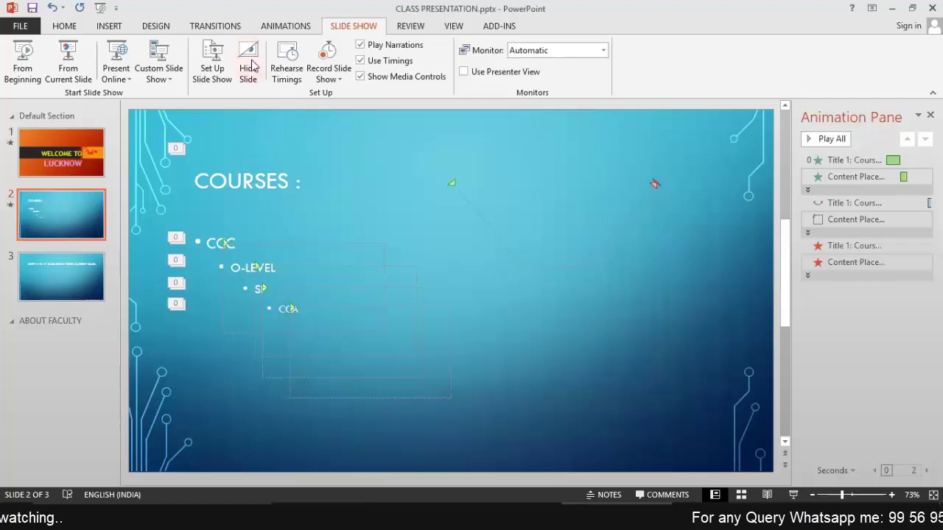
click(58, 264)
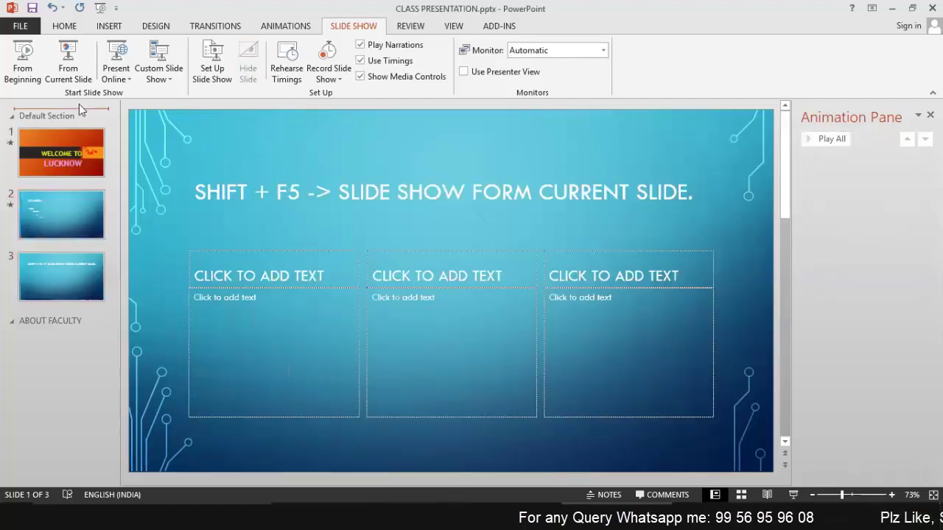
Hide the COURSES slide (slide 2) with Hide Slide, then unhide it again
click(53, 166)
click(75, 215)
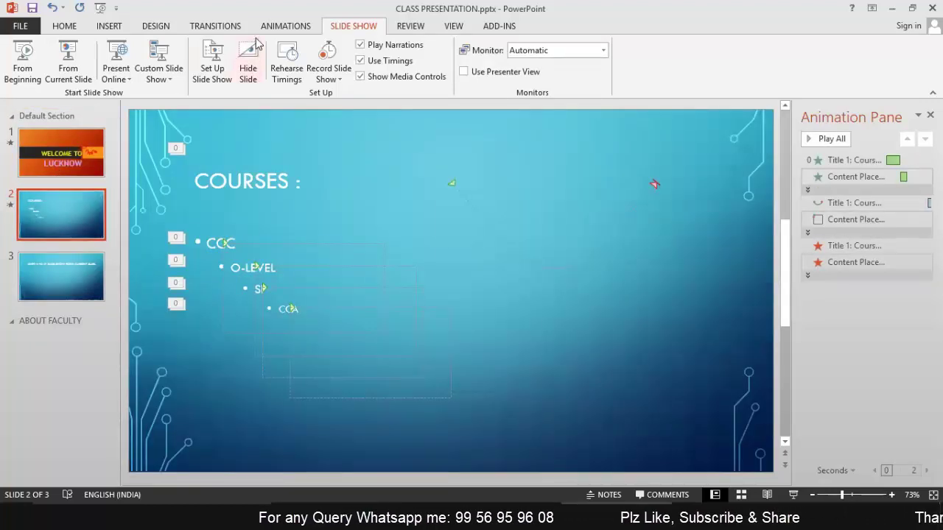
click(248, 61)
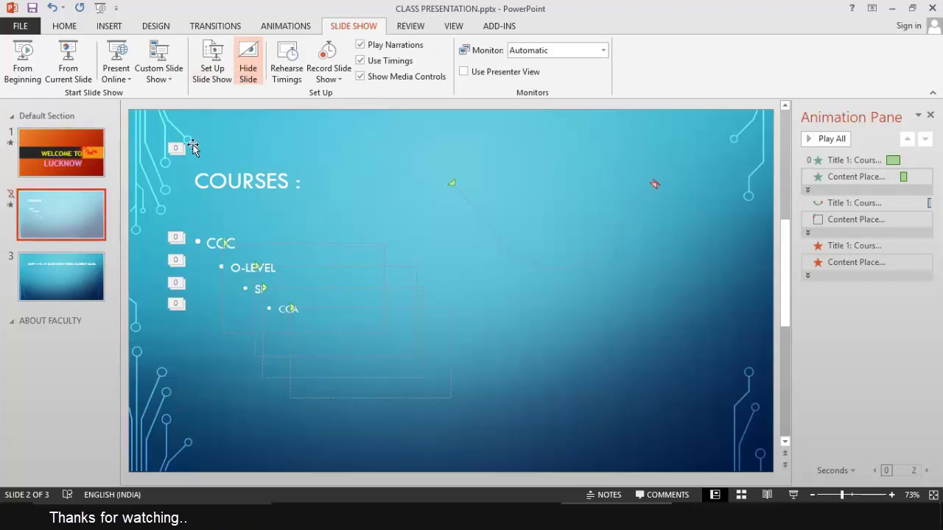
click(249, 62)
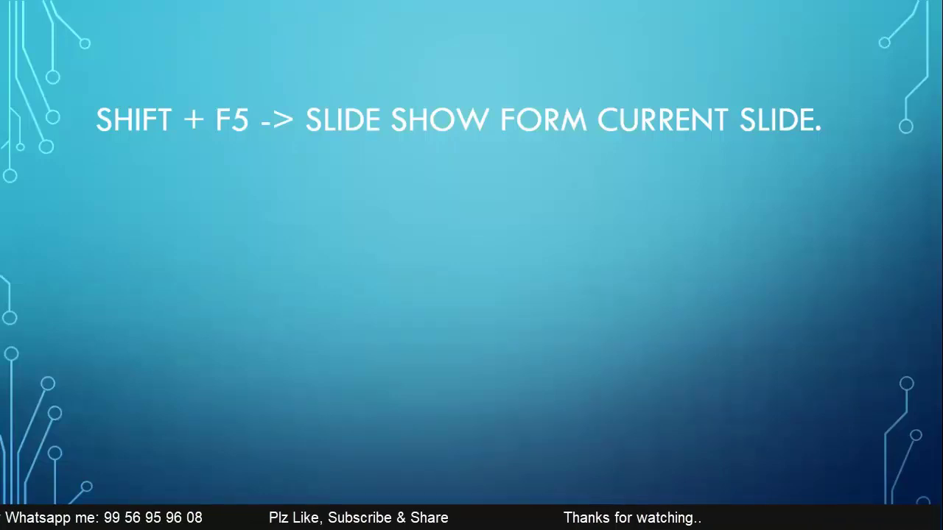
Advance past the last slide to end the show and return to editing
key(Right)
key(Right)
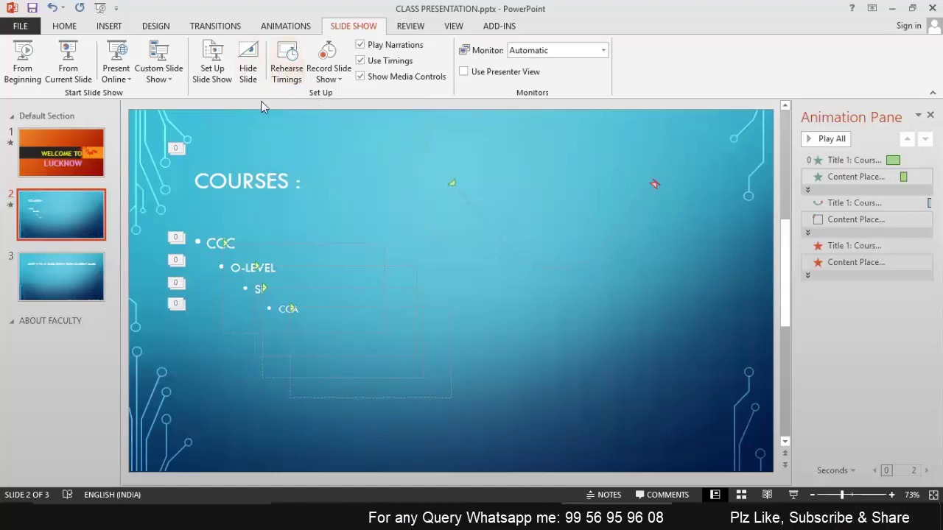
Select slide 3 from the thumbnails and launch Rehearse Timings, which crashes PowerPoint
click(59, 158)
click(59, 229)
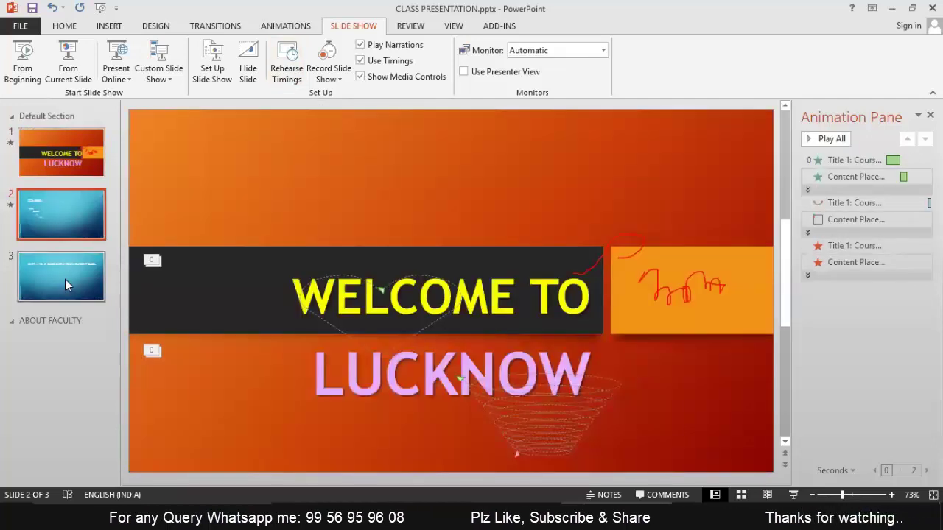
click(65, 265)
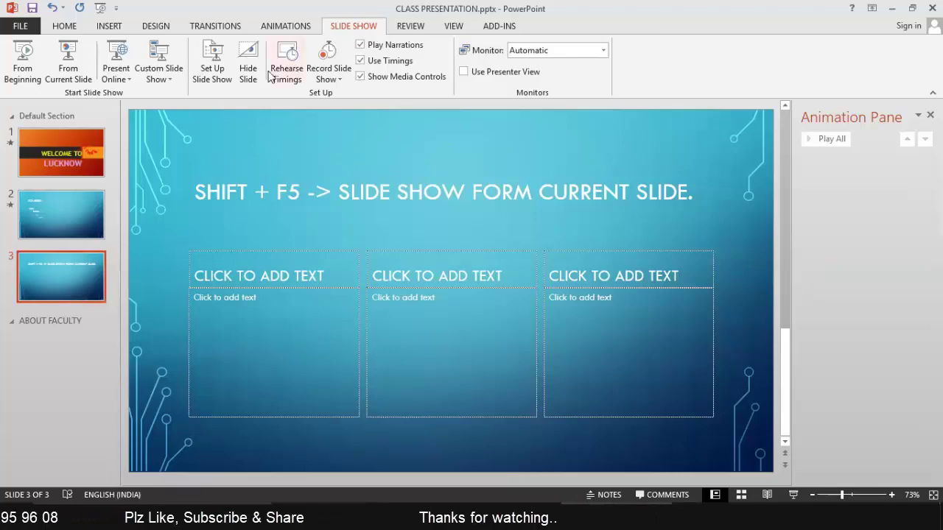
click(286, 54)
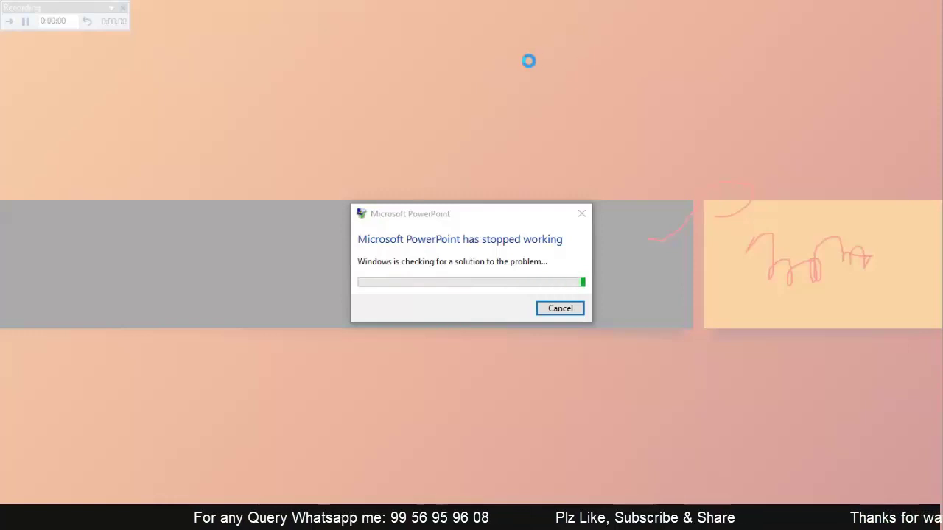
Cancel the crash dialog, reopen CLASS PRESENTATION from the desktop, and close Document Recovery
click(560, 308)
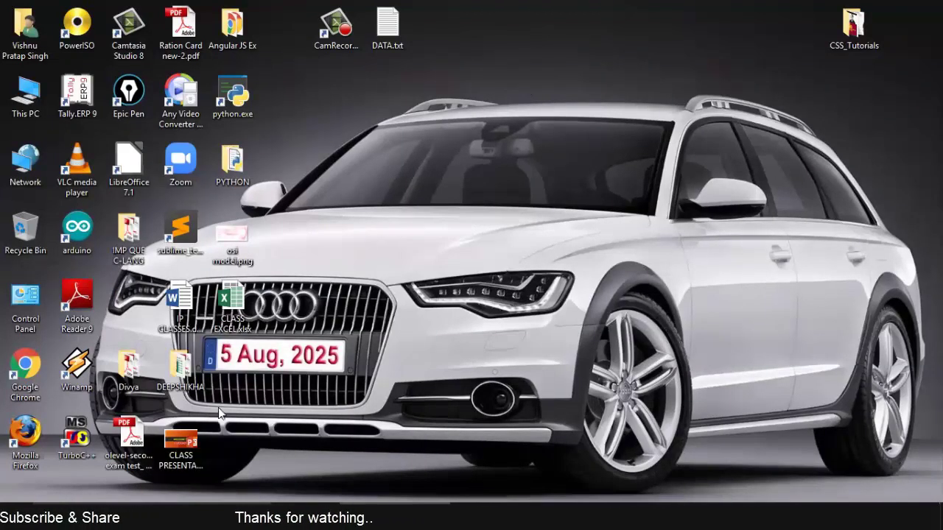
double_click(194, 444)
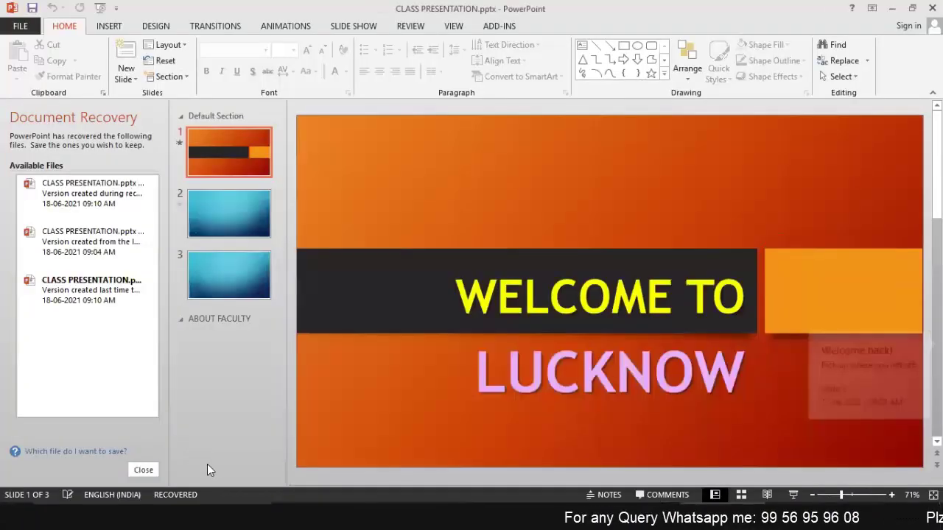
click(143, 469)
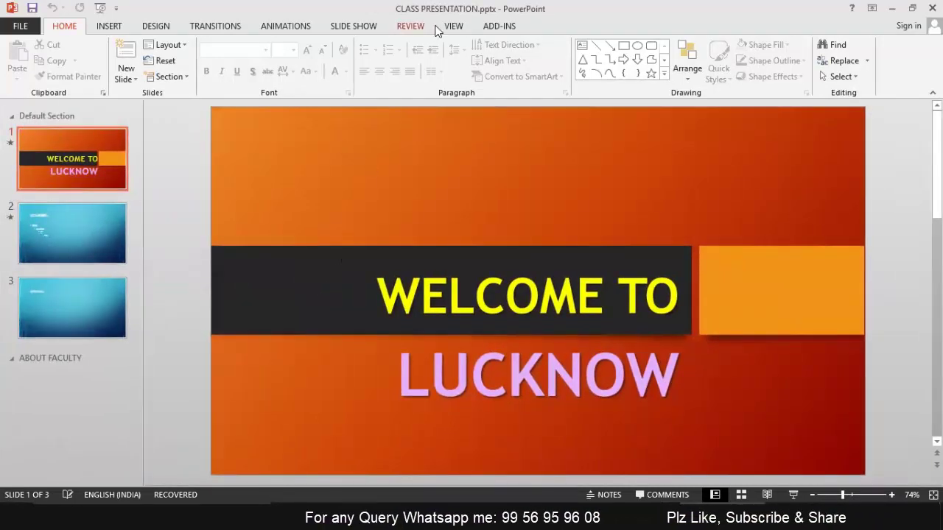
Rehearse timings through all three slides and keep the new 0:00:38 timings
click(358, 26)
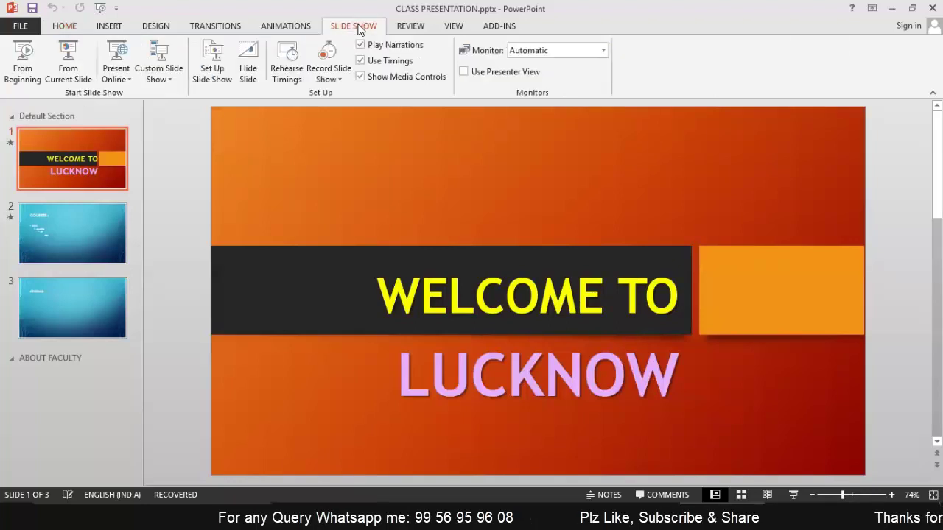
click(287, 65)
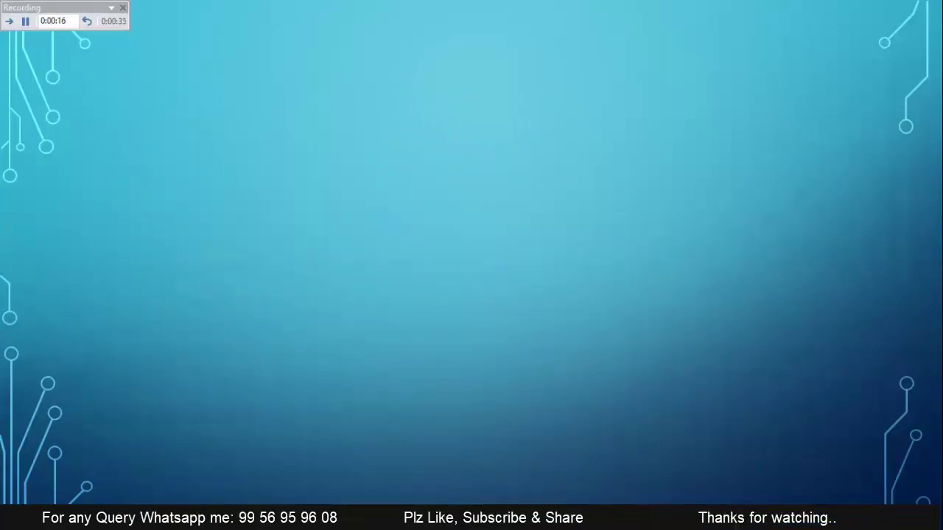
key(Right)
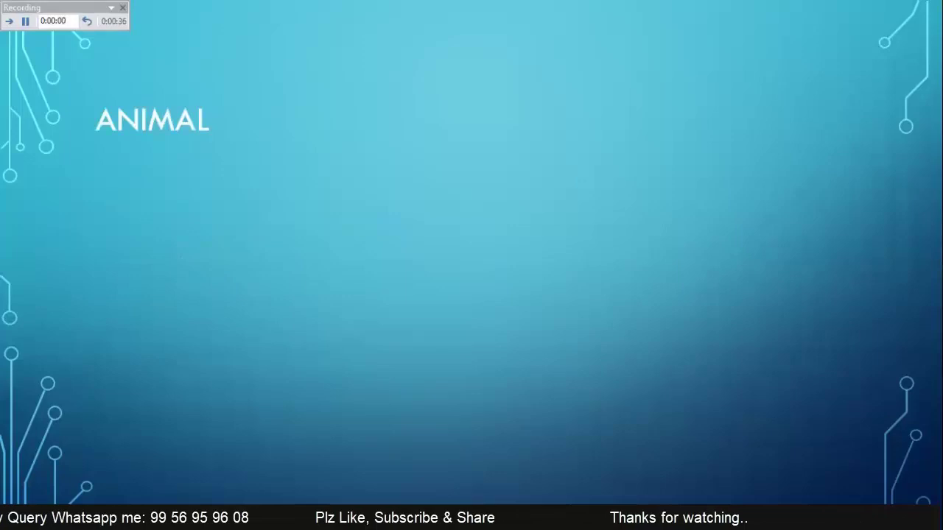
key(Escape)
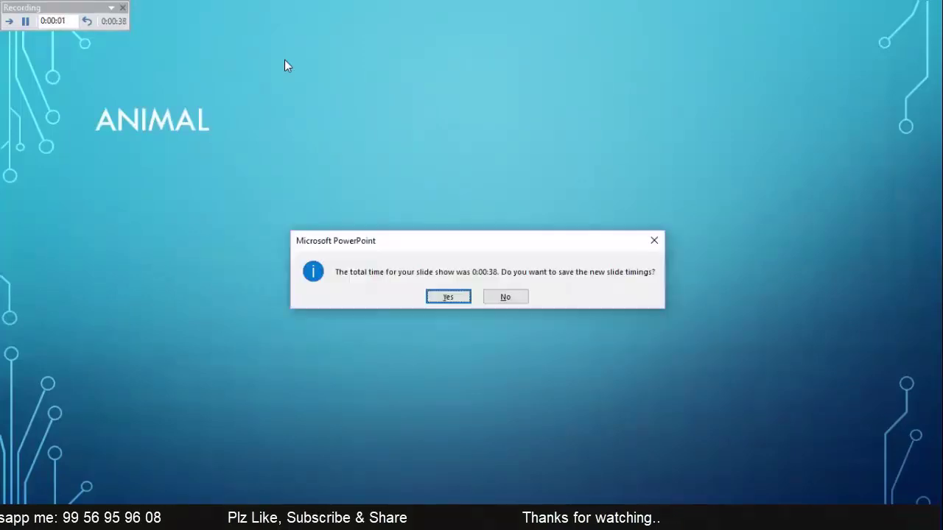
key(Return)
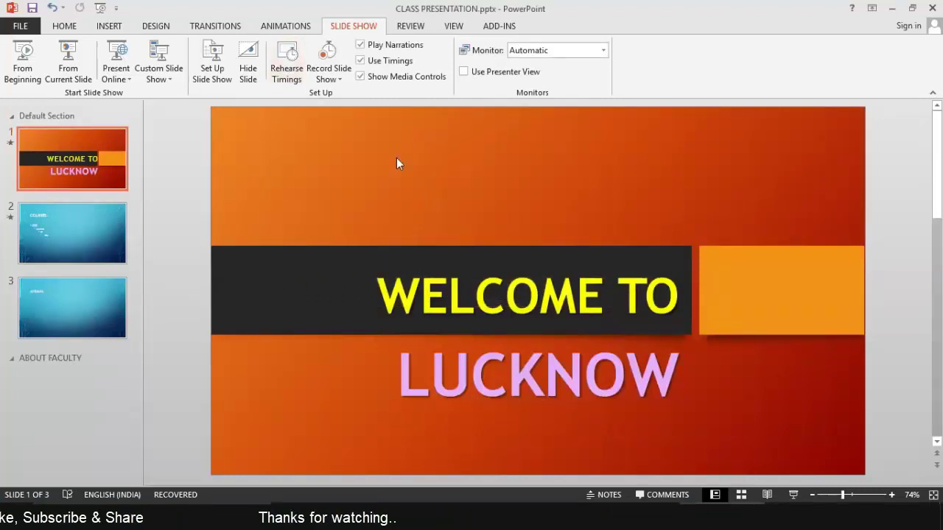
Open Slide Sorter to show timings 00:18, 00:18 and 00:02, then return to Slide Show
click(454, 28)
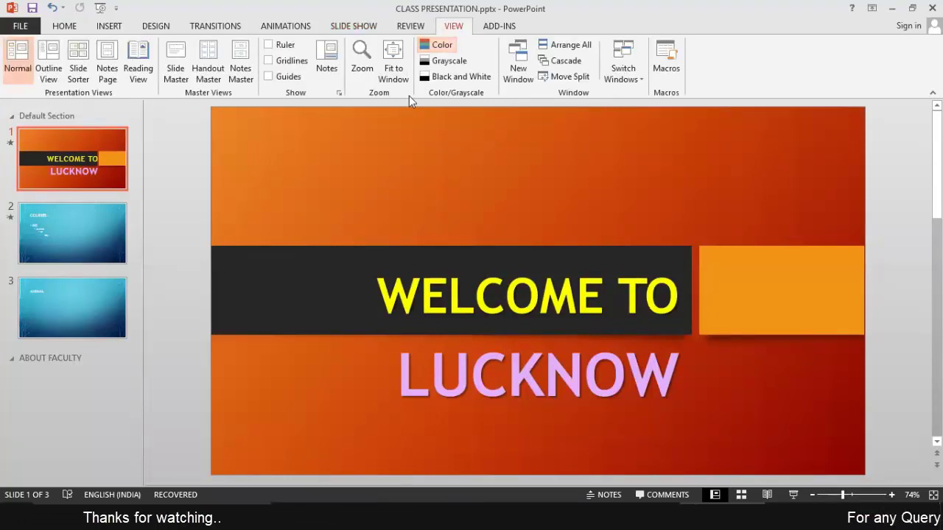
click(79, 56)
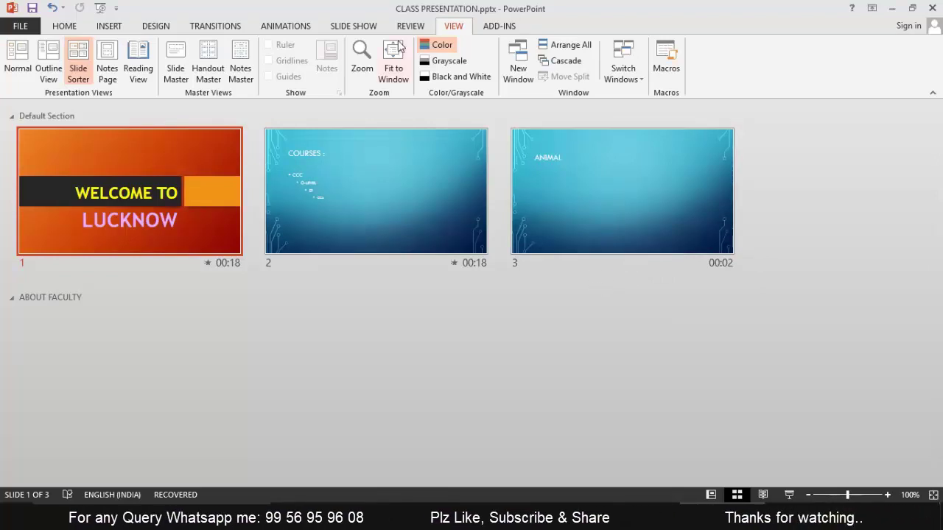
click(371, 30)
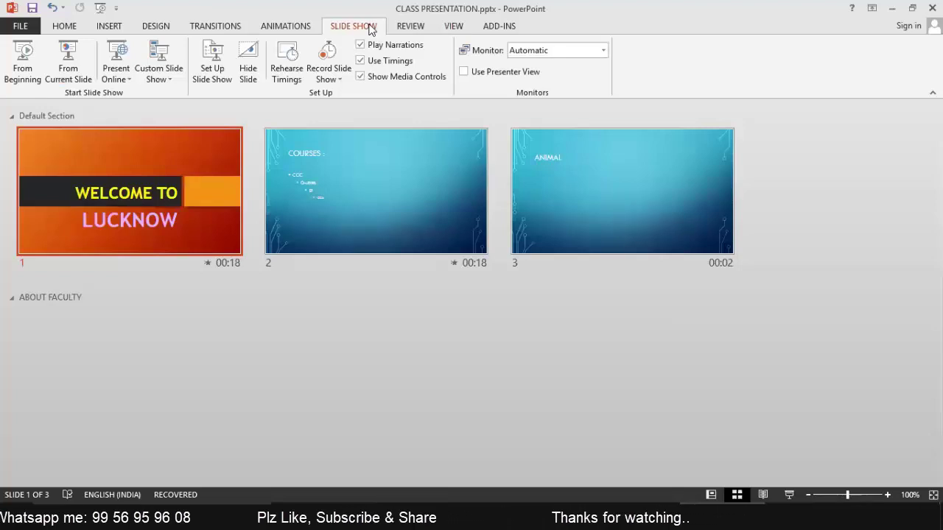
click(338, 80)
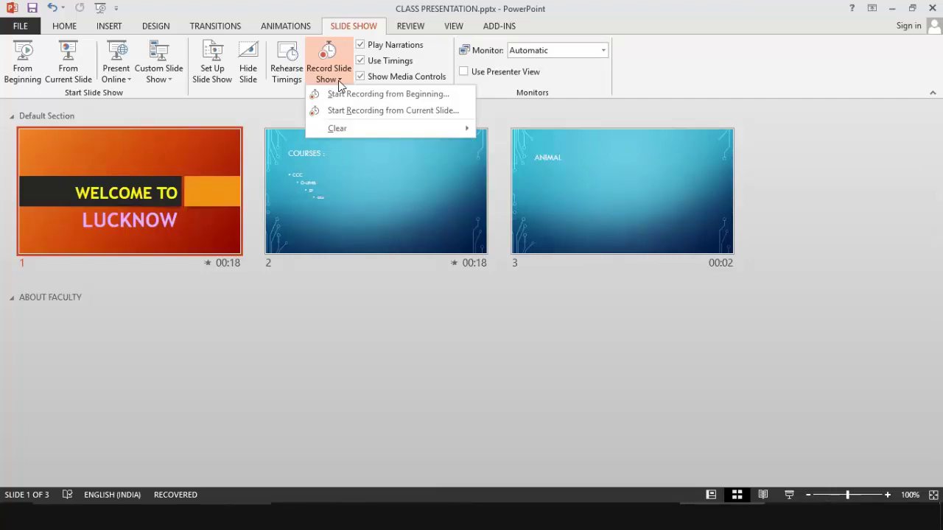
click(706, 16)
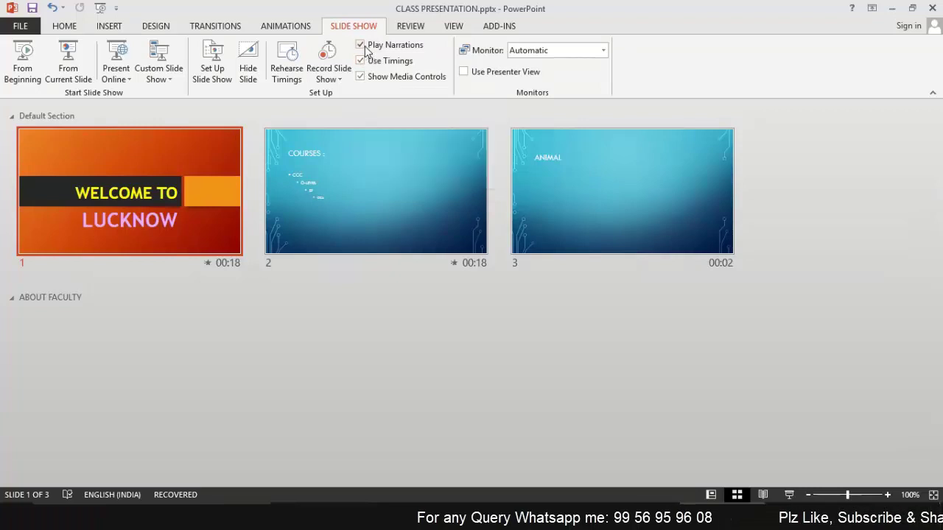
click(365, 46)
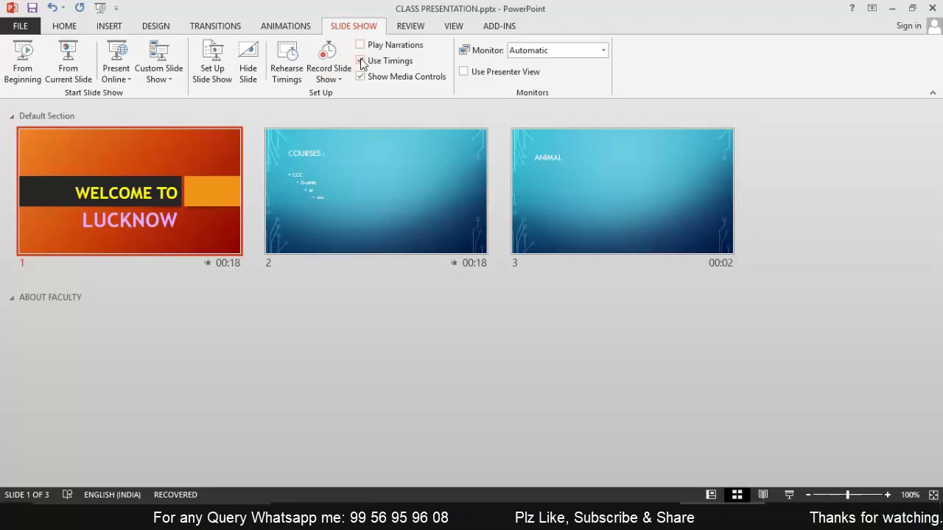
click(360, 61)
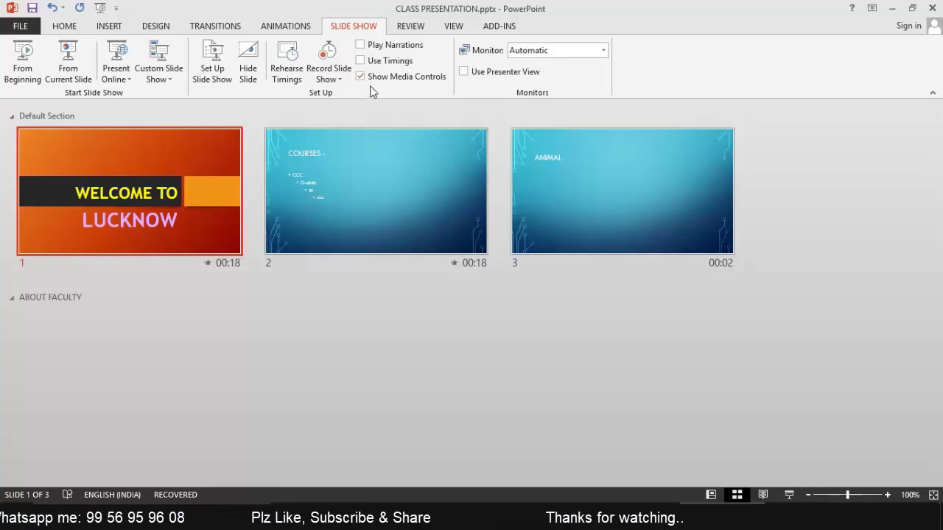
click(360, 78)
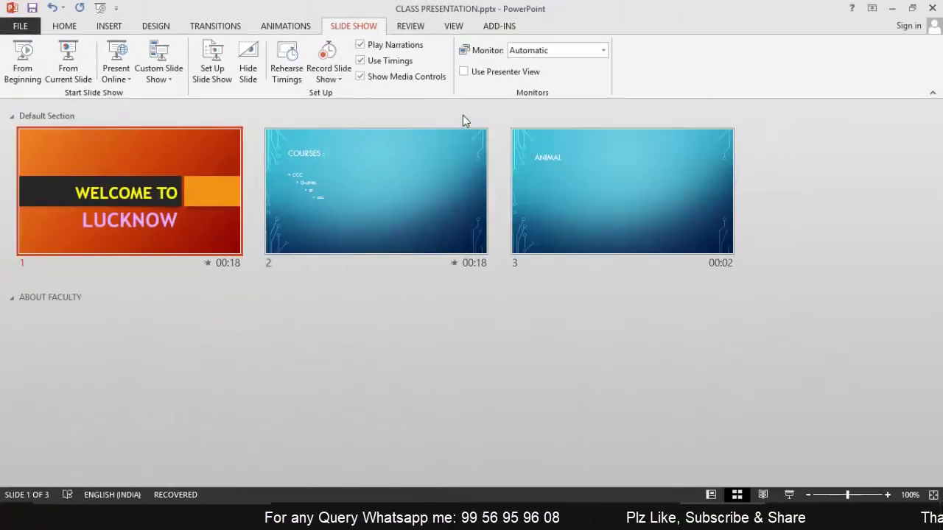
Switch between the Review and View ribbons, ending on Review, with the timed slides still in Slide Sorter
click(410, 26)
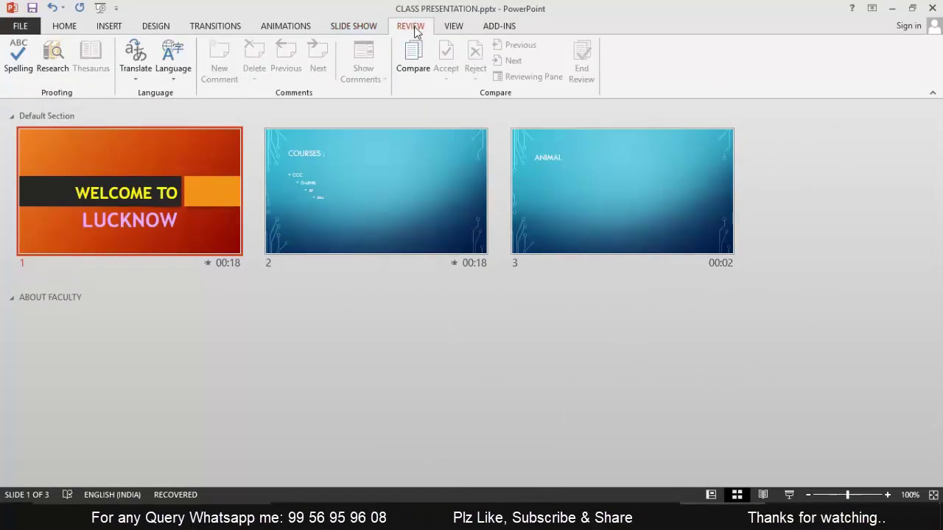
click(454, 27)
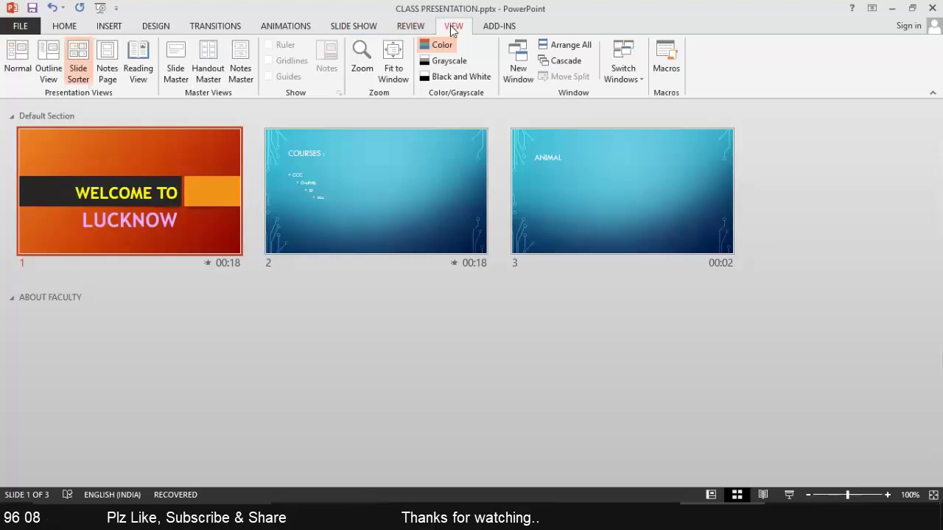
click(411, 28)
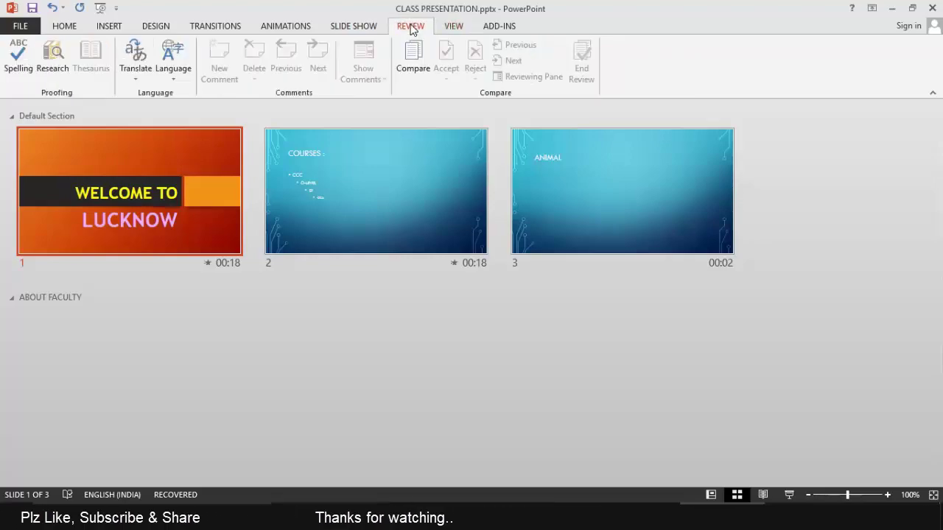